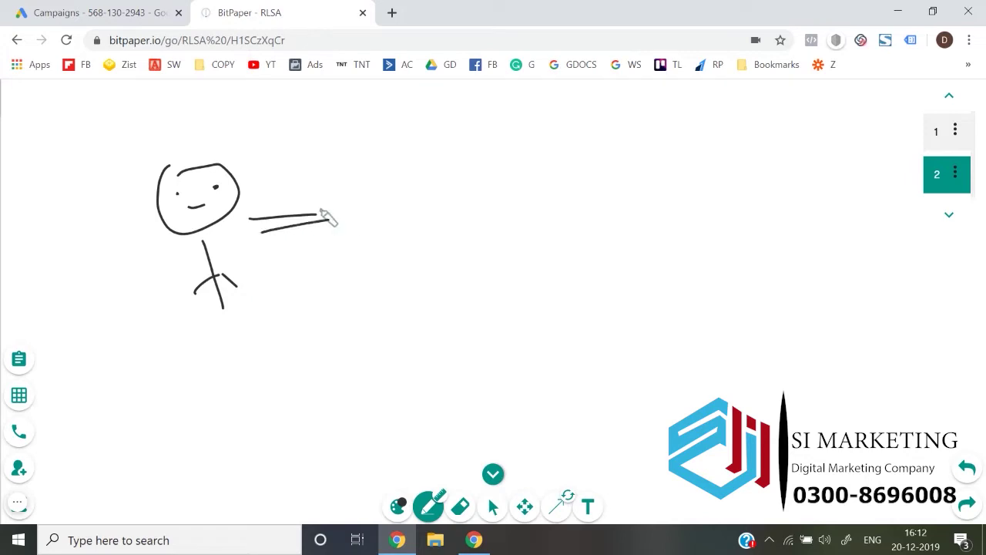
# Finish the arrow from the stick figure and write "website" inside a large oval with a small circled cross at its edge
pyautogui.moveTo(428, 178)
pyautogui.mouseDown()
pyautogui.moveTo(462, 185)
pyautogui.moveTo(489, 174)
pyautogui.moveTo(509, 199)
pyautogui.moveTo(568, 199)
pyautogui.moveTo(592, 179)
pyautogui.mouseUp()
pyautogui.moveTo(609, 141)
pyautogui.mouseDown()
pyautogui.moveTo(383, 251)
pyautogui.moveTo(630, 149)
pyautogui.moveTo(588, 123)
pyautogui.mouseUp()
pyautogui.moveTo(667, 186)
pyautogui.mouseDown()
pyautogui.moveTo(661, 207)
pyautogui.moveTo(669, 191)
pyautogui.mouseUp()
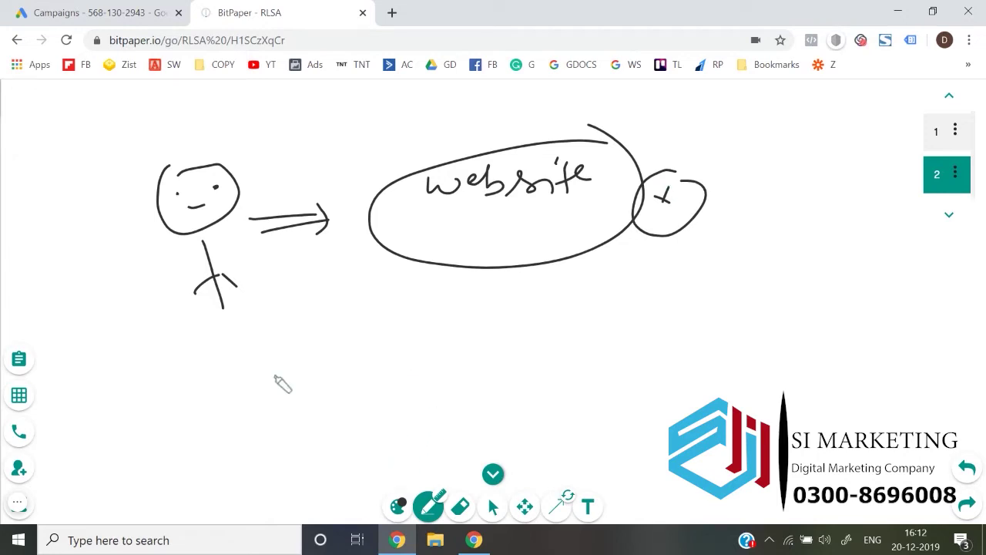
# Draw an arrow from the website oval to a handwritten "google → search → Ad" flow, boxing "Ad" and double-underlining "search"
pyautogui.moveTo(625, 264)
pyautogui.mouseDown()
pyautogui.moveTo(377, 339)
pyautogui.moveTo(340, 336)
pyautogui.mouseUp()
pyautogui.moveTo(251, 373)
pyautogui.mouseDown()
pyautogui.moveTo(502, 367)
pyautogui.moveTo(544, 348)
pyautogui.moveTo(590, 365)
pyautogui.moveTo(724, 329)
pyautogui.moveTo(844, 392)
pyautogui.moveTo(767, 351)
pyautogui.moveTo(809, 347)
pyautogui.moveTo(809, 377)
pyautogui.moveTo(806, 368)
pyautogui.mouseUp()
pyautogui.moveTo(391, 407); pyautogui.dragTo(523, 396)
pyautogui.moveTo(426, 413); pyautogui.dragTo(514, 411)
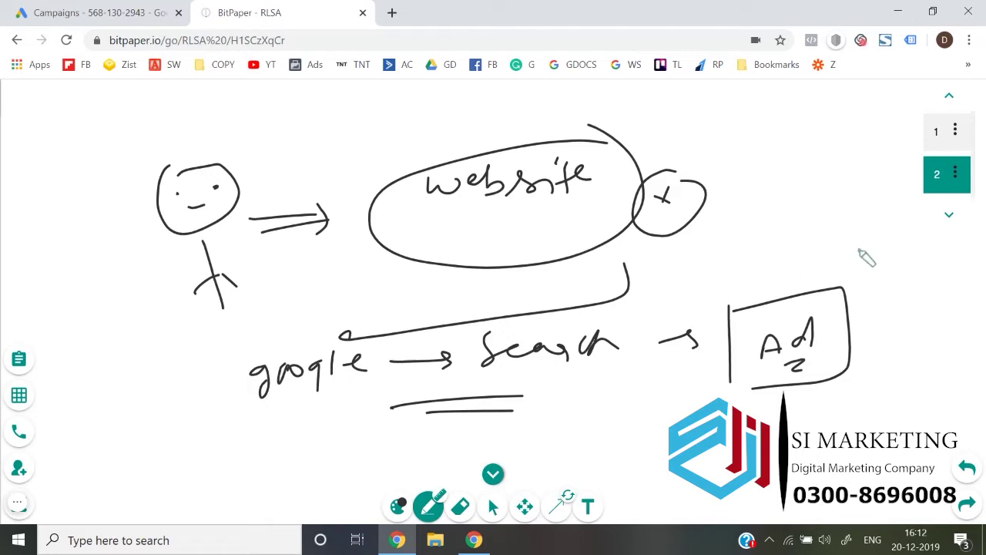
# Go to page 3 of the whiteboard and handwrite a circled 1 followed by "Audience"
pyautogui.click(949, 215)
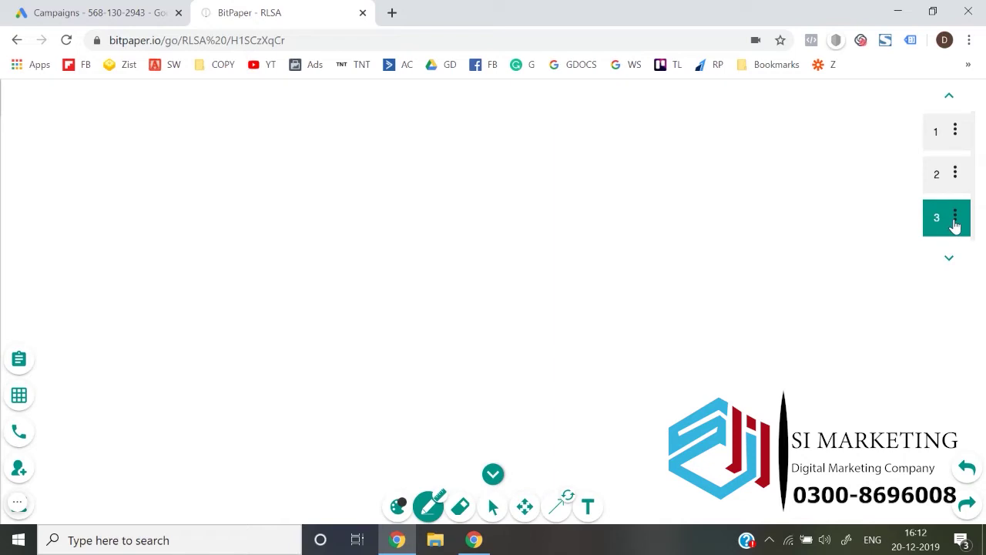
pyautogui.moveTo(260, 140)
pyautogui.mouseDown()
pyautogui.moveTo(259, 164)
pyautogui.moveTo(271, 137)
pyautogui.mouseUp()
pyautogui.moveTo(337, 171)
pyautogui.mouseDown()
pyautogui.moveTo(489, 169)
pyautogui.moveTo(528, 155)
pyautogui.mouseUp()
pyautogui.click(521, 145)
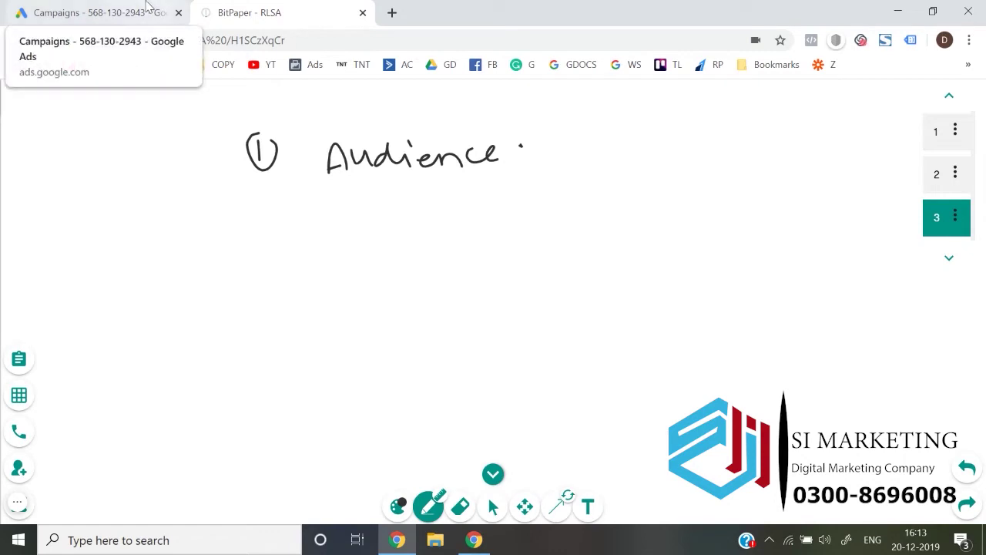
# Switch to Google Ads and start a new campaign without a goal's guidance, using the Search campaign type
pyautogui.click(147, 4)
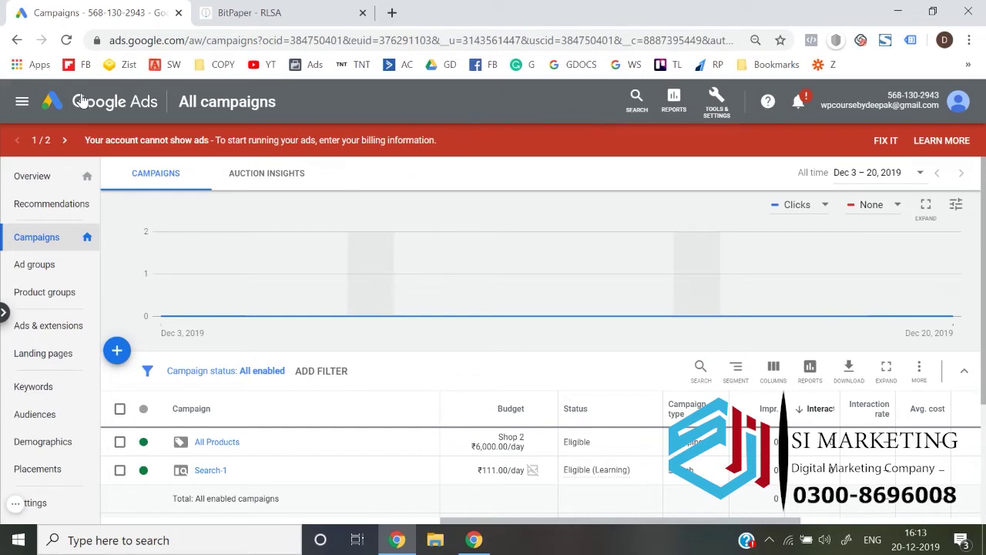
pyautogui.click(60, 176)
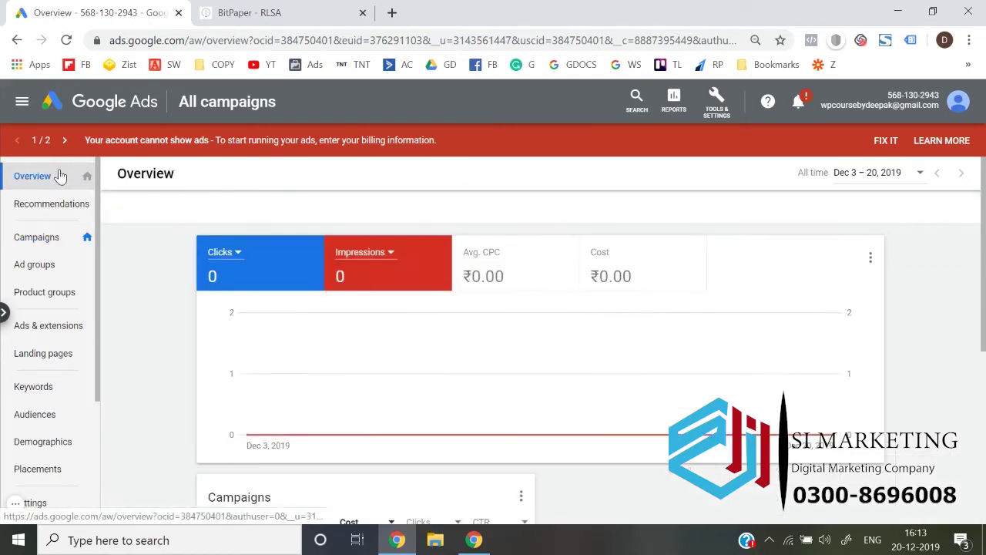
pyautogui.click(45, 239)
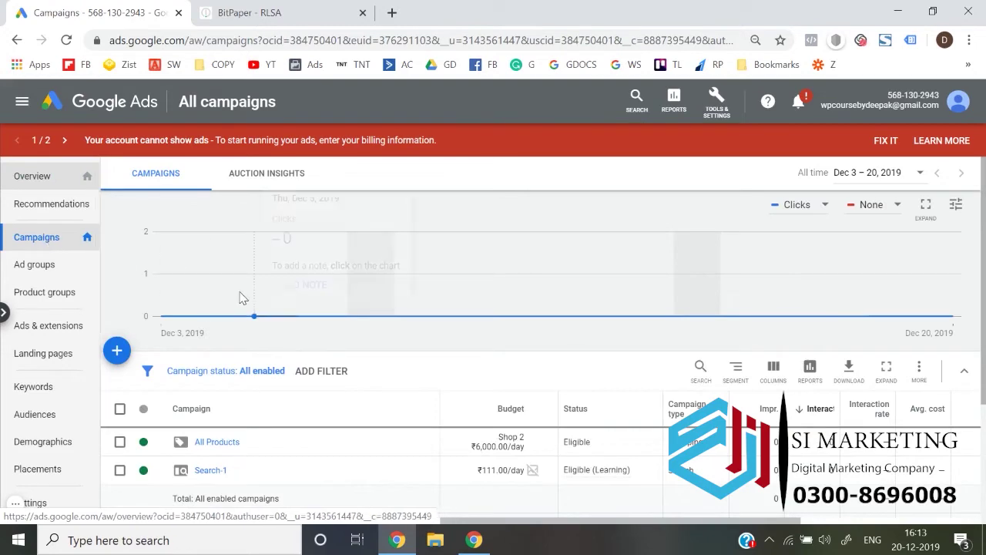
pyautogui.scroll(-2, 241, 298)
pyautogui.click(117, 237)
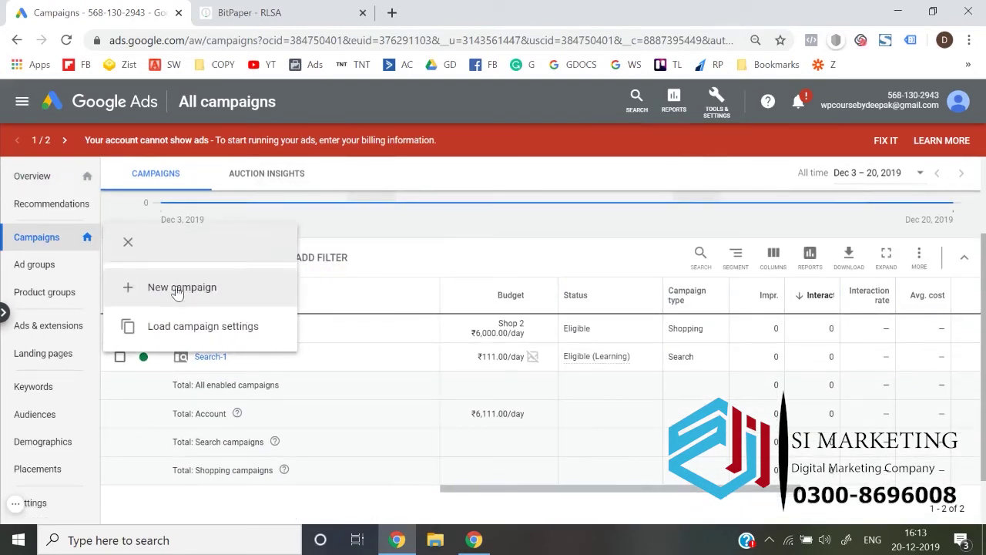
pyautogui.click(182, 288)
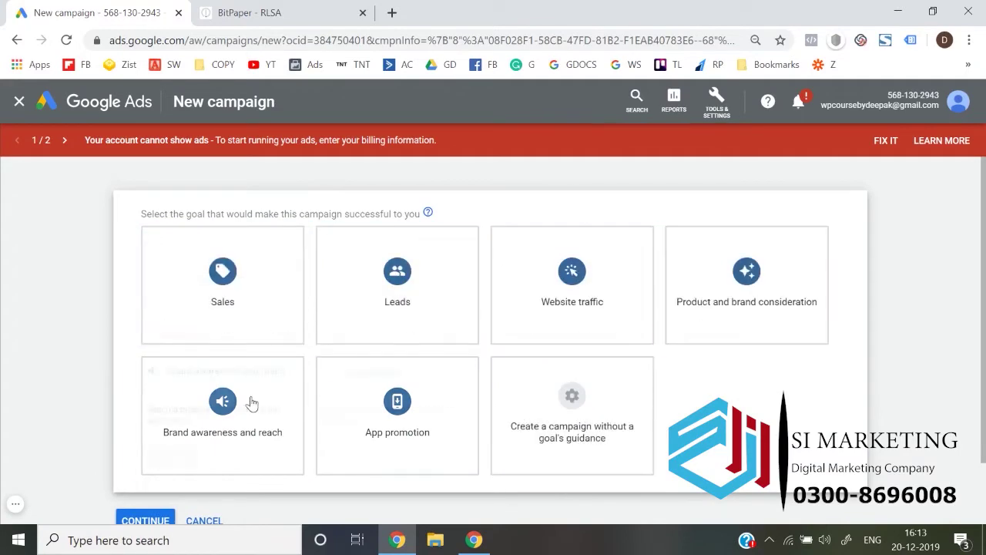
pyautogui.click(538, 397)
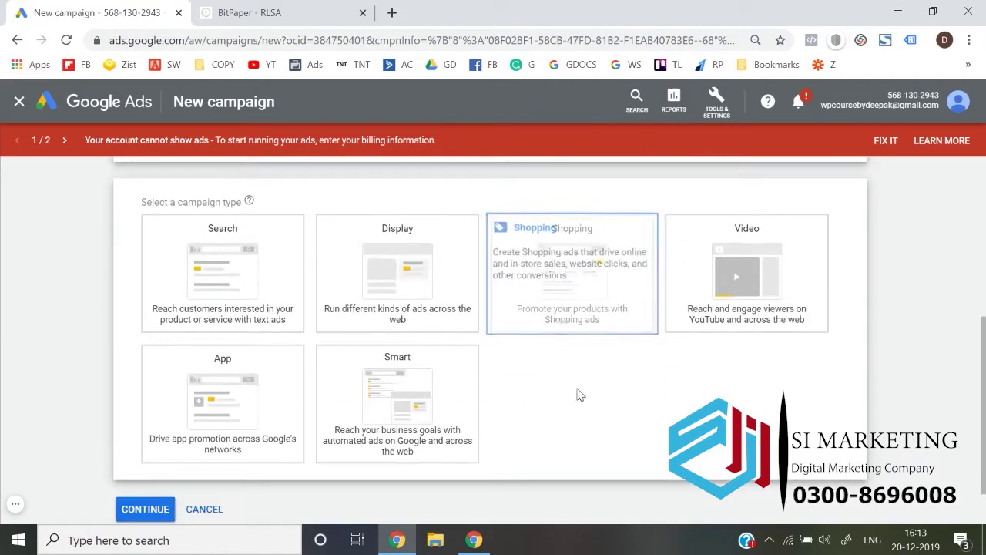
pyautogui.click(254, 276)
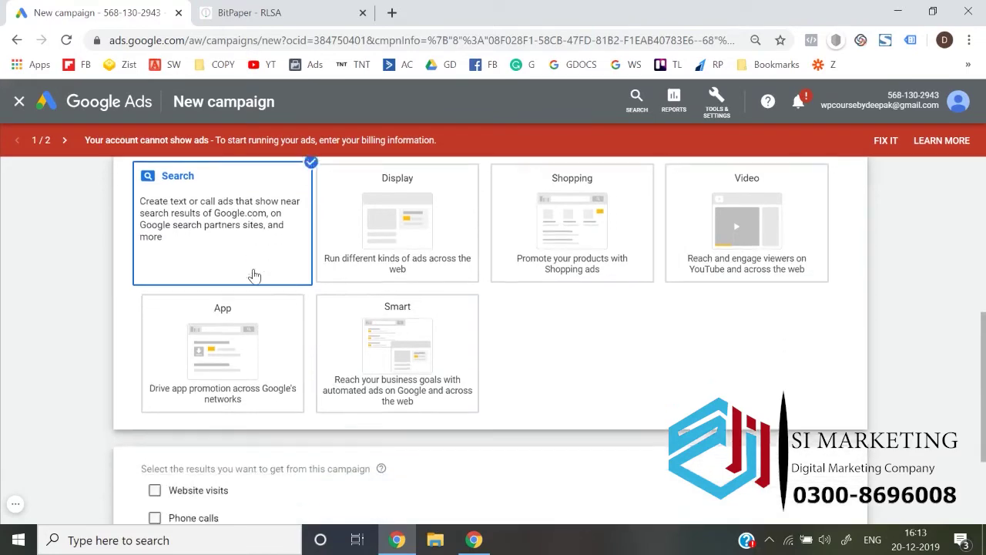
pyautogui.click(144, 508)
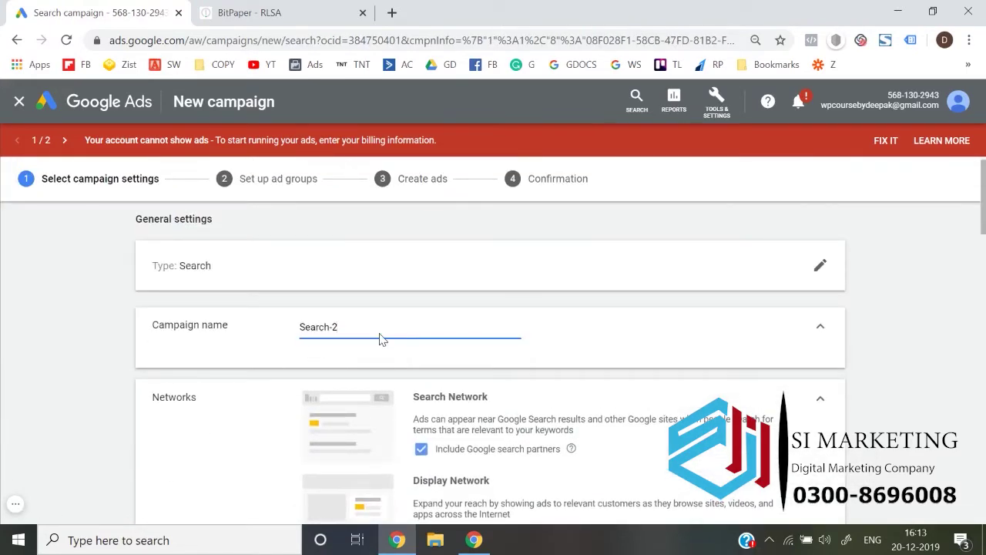
# Name the campaign RLSA and exclude both Google search partners and the Google Display Network
pyautogui.hotkey('ctrl', 'a')
pyautogui.write('R')
pyautogui.scroll(-2, 381, 339)
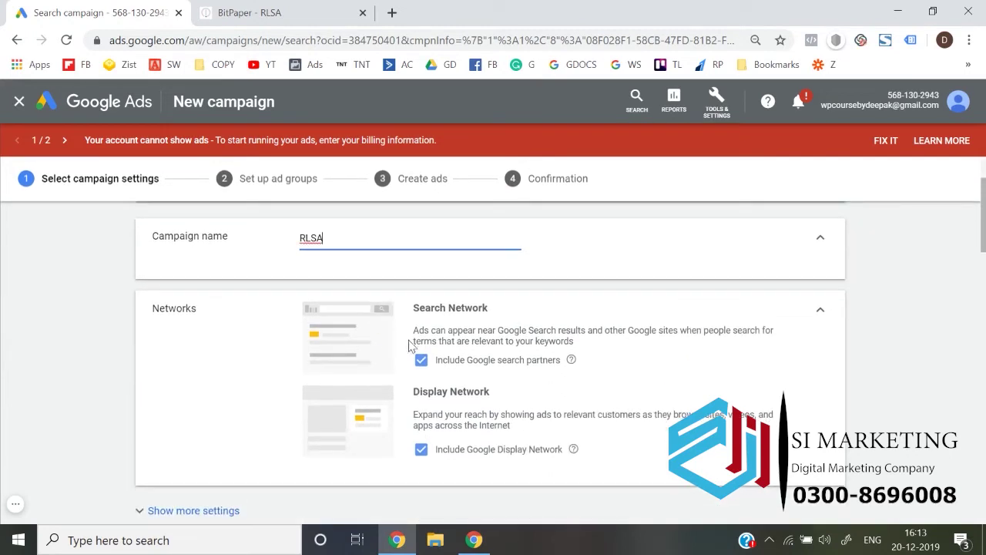
pyautogui.click(431, 450)
pyautogui.click(456, 371)
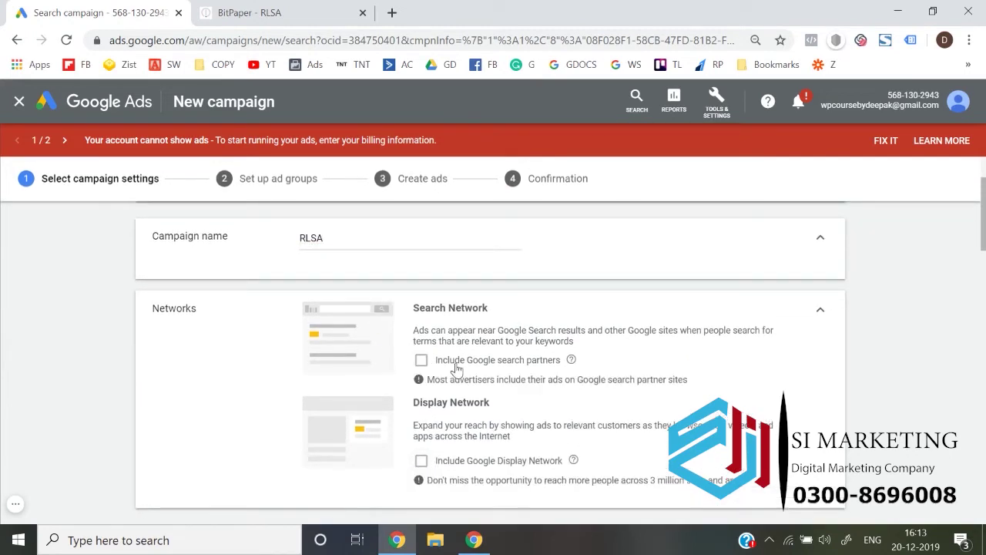
# Expand the additional general settings and remove English from the campaign's languages so it targets all languages
pyautogui.scroll(-2, 454, 367)
pyautogui.click(224, 370)
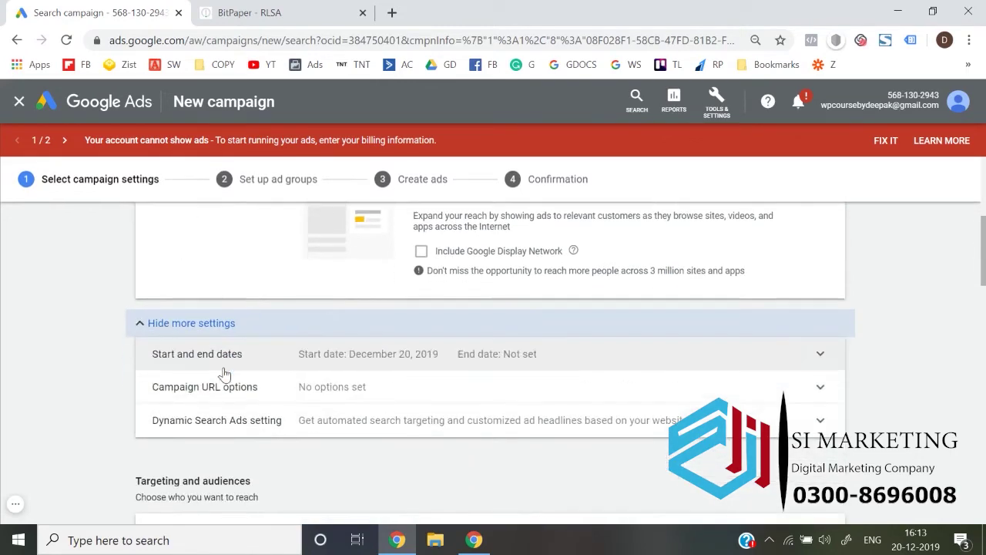
pyautogui.scroll(-1, 299, 419)
pyautogui.scroll(-5, 299, 419)
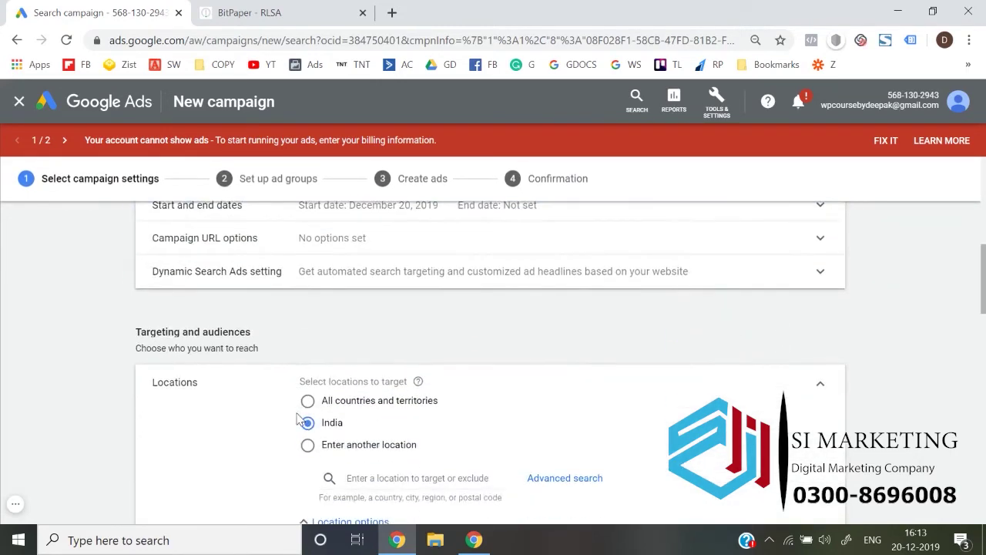
pyautogui.scroll(-2, 298, 418)
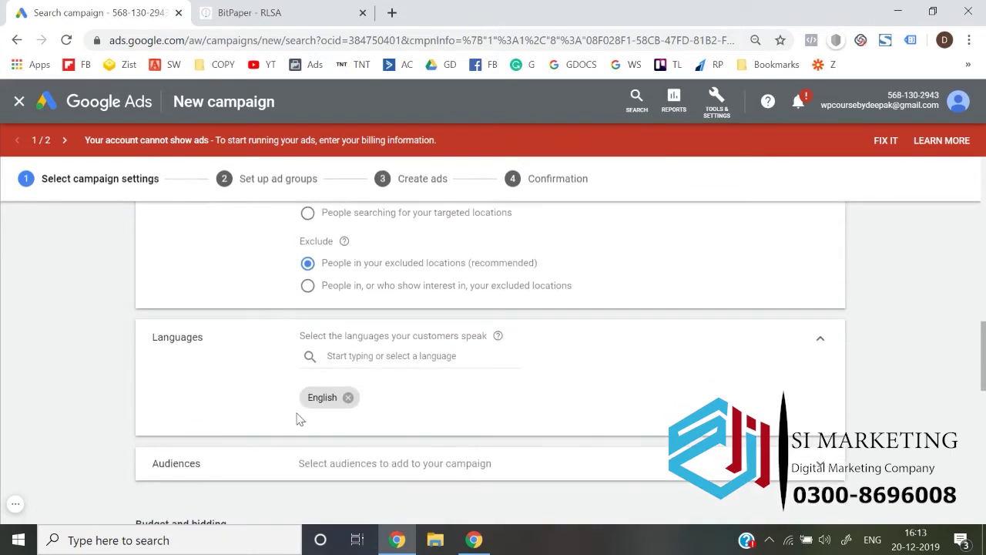
pyautogui.click(348, 398)
pyautogui.scroll(-2, 353, 399)
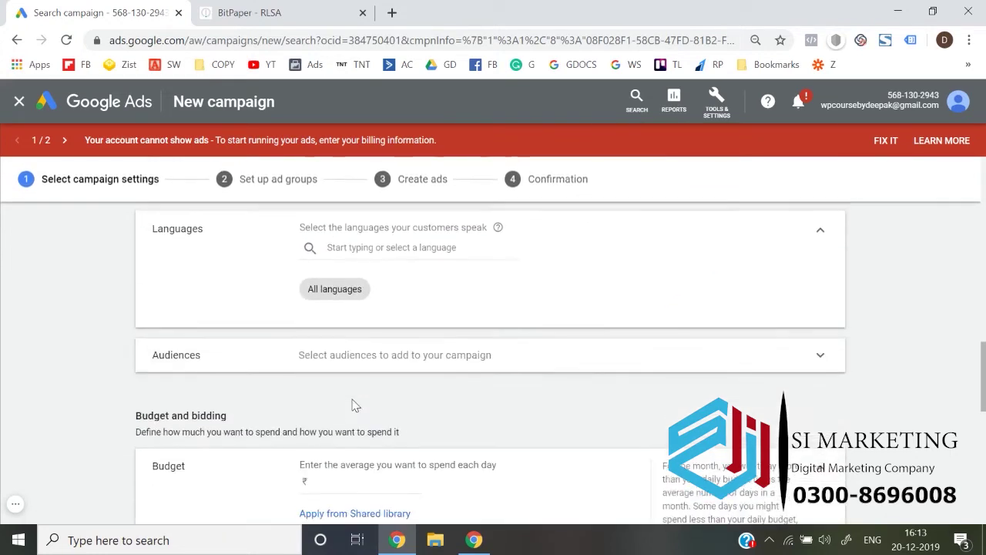
# Expand the campaign's Audiences section and browse the audience categories
pyautogui.click(271, 365)
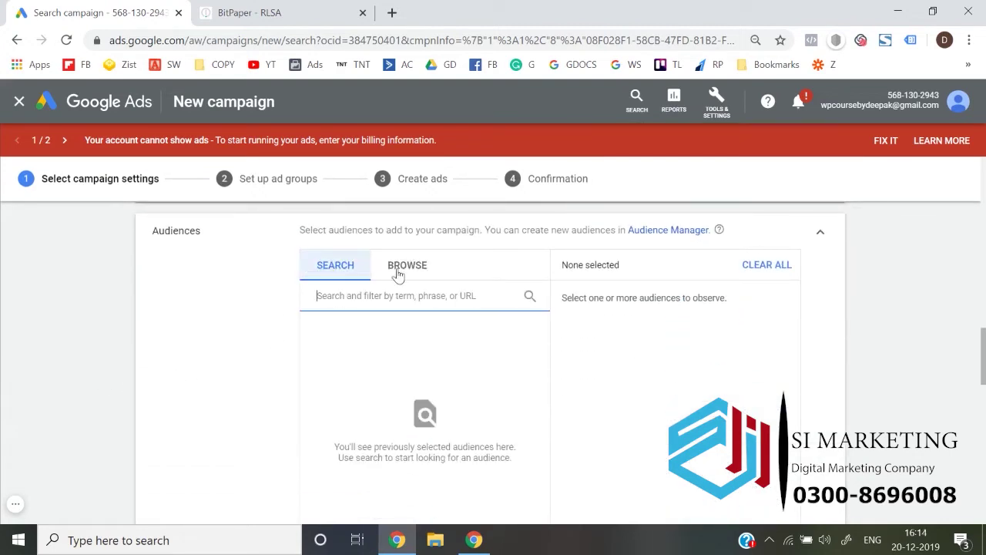
pyautogui.click(412, 272)
pyautogui.scroll(-1, 424, 420)
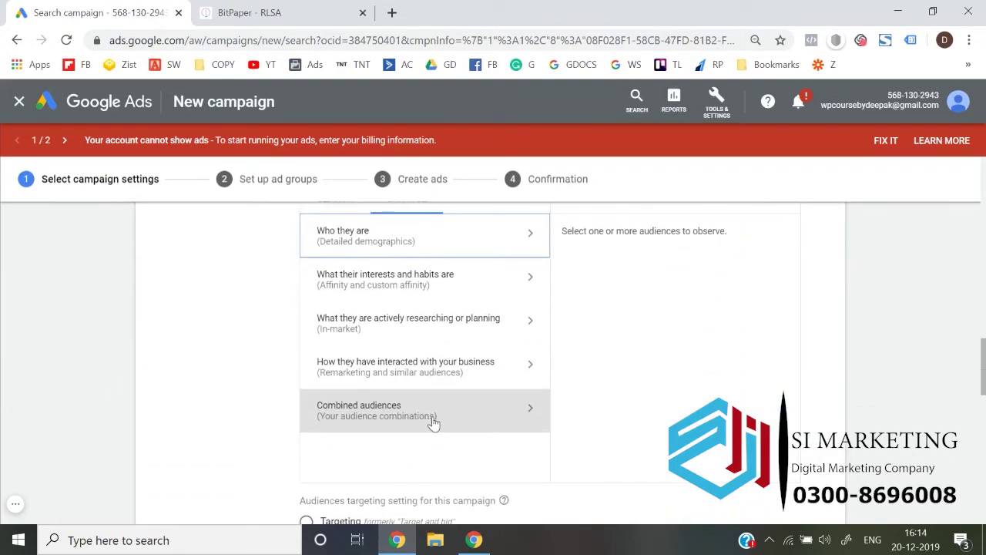
pyautogui.click(434, 416)
pyautogui.scroll(1, 458, 324)
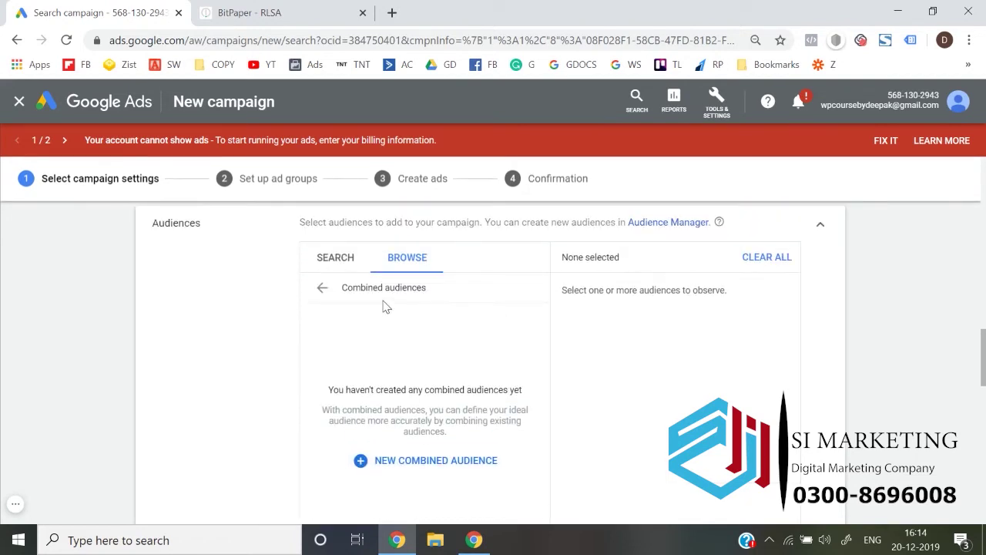
pyautogui.click(322, 288)
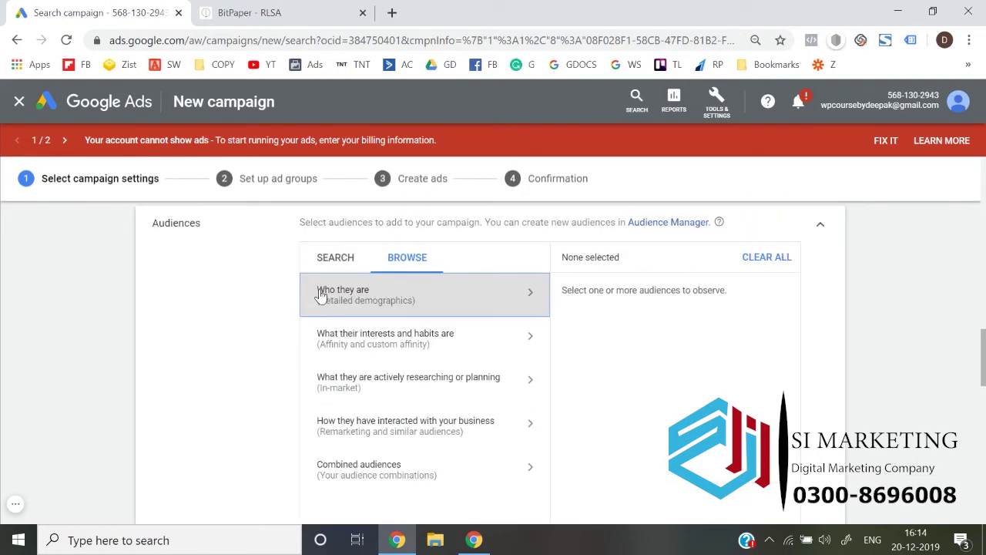
# Add the "All visitors (Google Ads)" website visitors list from the remarketing and similar audiences to the campaign
pyautogui.click(388, 447)
pyautogui.click(399, 348)
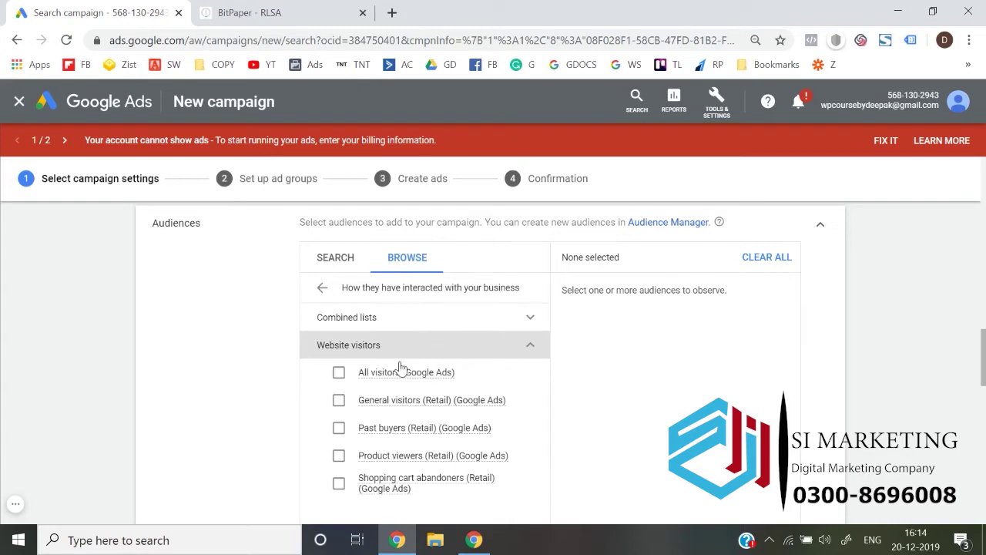
pyautogui.scroll(-1, 401, 387)
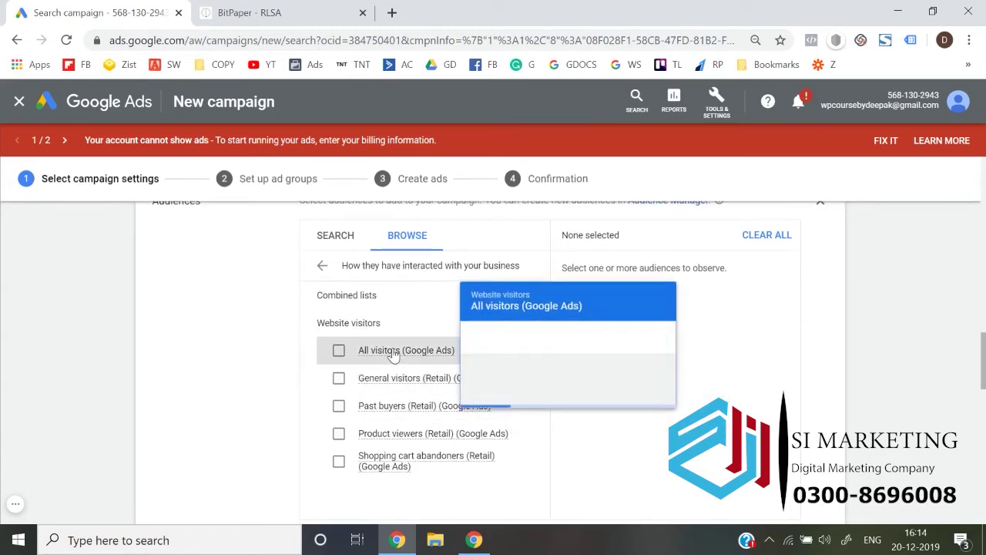
pyautogui.moveTo(391, 349)
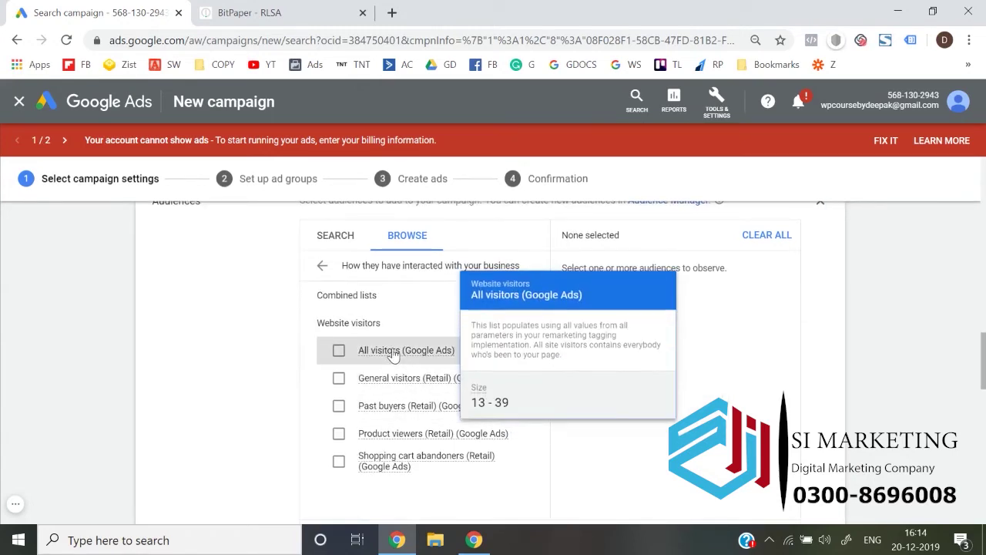
pyautogui.click(339, 352)
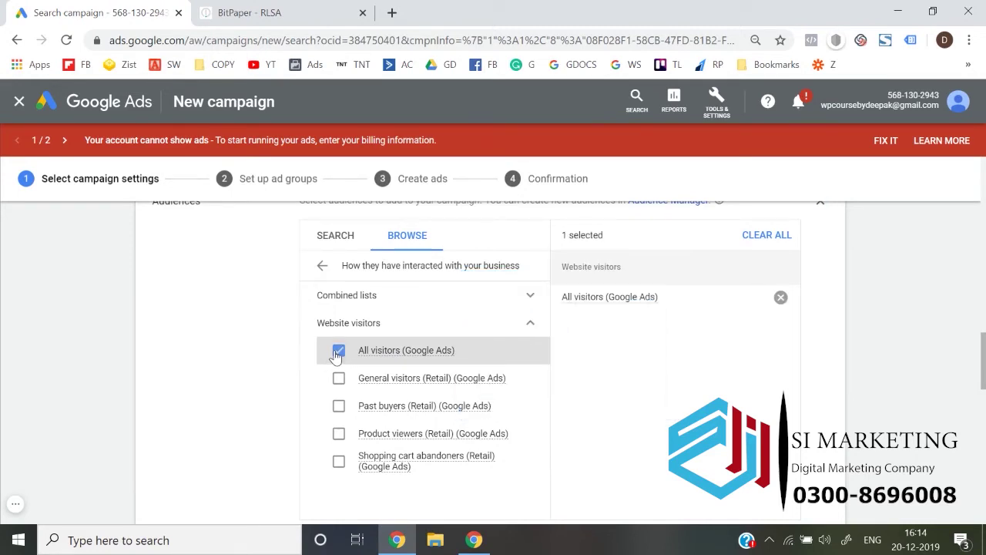
# Look over the detailed demographics categories and the campaign's audience targeting setting
pyautogui.click(323, 267)
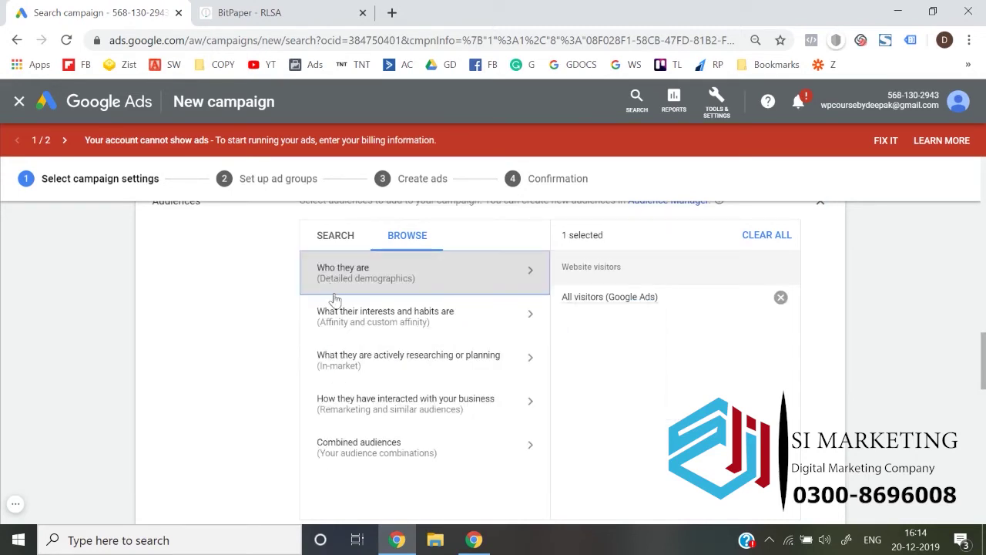
pyautogui.click(359, 277)
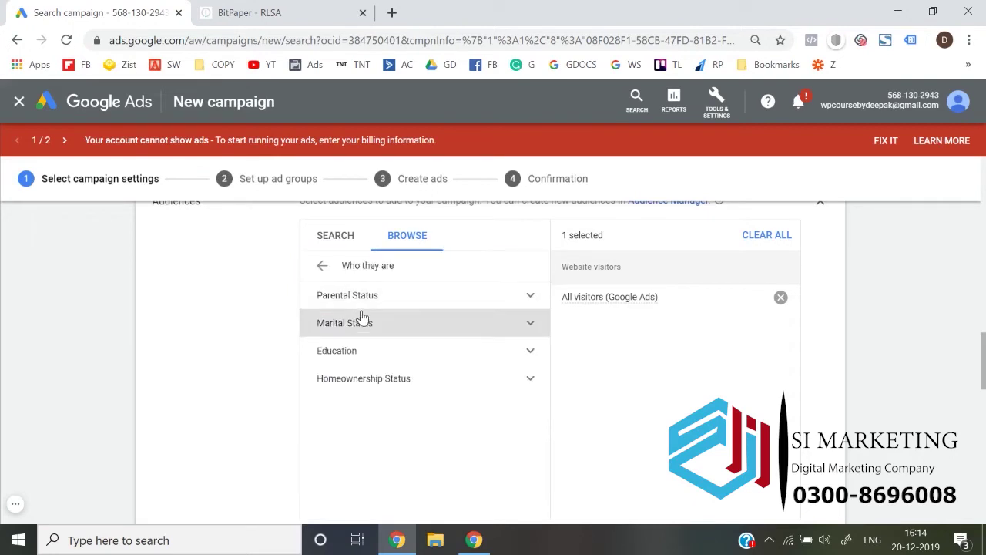
pyautogui.click(324, 265)
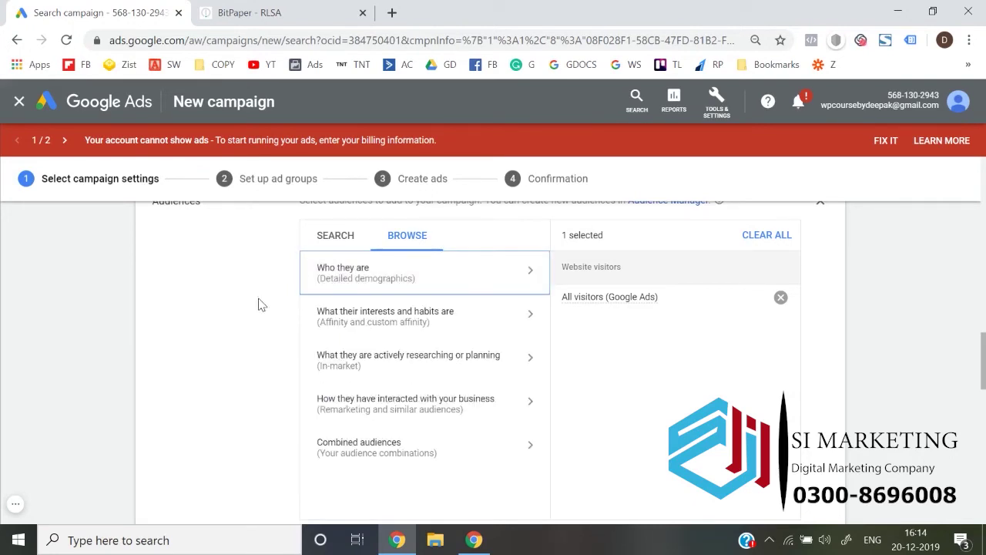
pyautogui.scroll(-3, 259, 305)
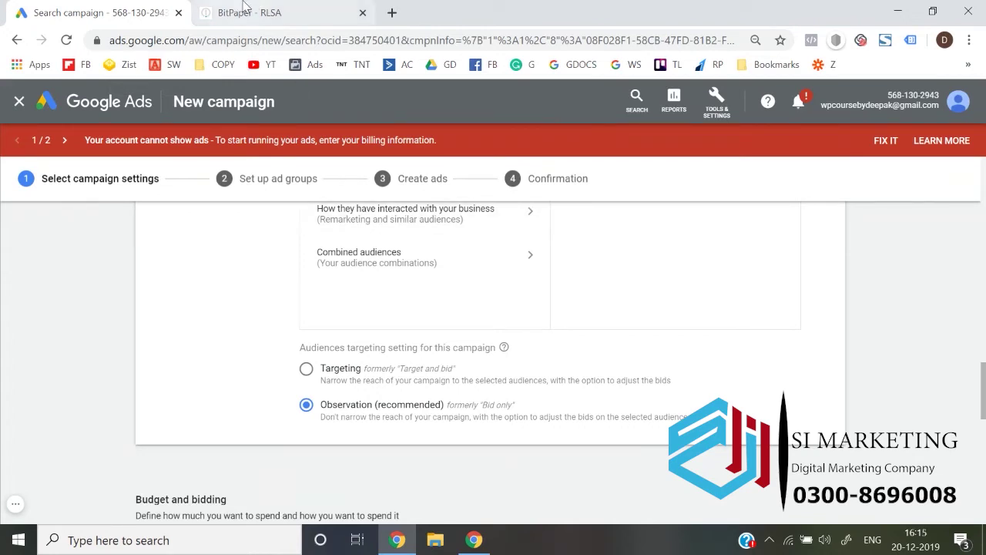
# Switch to the BitPaper whiteboard and handwrite "Targeting" and "observation" below "Audience", underlining both words
pyautogui.click(254, 12)
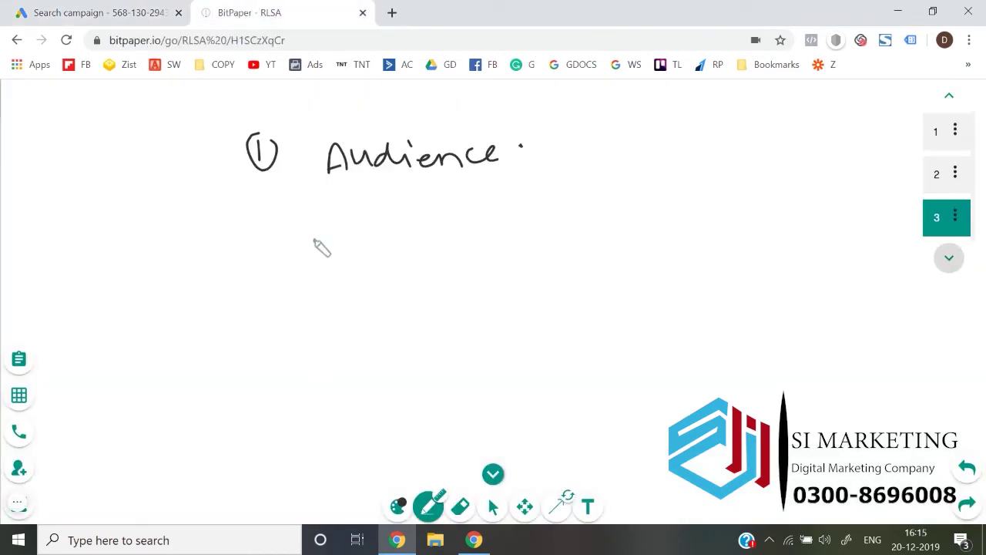
pyautogui.moveTo(299, 241); pyautogui.dragTo(329, 236)
pyautogui.moveTo(316, 238)
pyautogui.mouseDown()
pyautogui.moveTo(318, 269)
pyautogui.moveTo(359, 266)
pyautogui.mouseUp()
pyautogui.moveTo(362, 250)
pyautogui.mouseDown()
pyautogui.moveTo(393, 248)
pyautogui.moveTo(380, 283)
pyautogui.mouseUp()
pyautogui.moveTo(410, 254)
pyautogui.mouseDown()
pyautogui.moveTo(455, 233)
pyautogui.moveTo(513, 258)
pyautogui.moveTo(512, 266)
pyautogui.mouseUp()
pyautogui.moveTo(265, 335); pyautogui.dragTo(627, 280)
pyautogui.moveTo(681, 241)
pyautogui.mouseDown()
pyautogui.moveTo(710, 261)
pyautogui.moveTo(816, 227)
pyautogui.mouseUp()
pyautogui.moveTo(715, 294)
pyautogui.mouseDown()
pyautogui.moveTo(714, 307)
pyautogui.moveTo(812, 293)
pyautogui.mouseUp()
pyautogui.moveTo(724, 325); pyautogui.dragTo(785, 313)
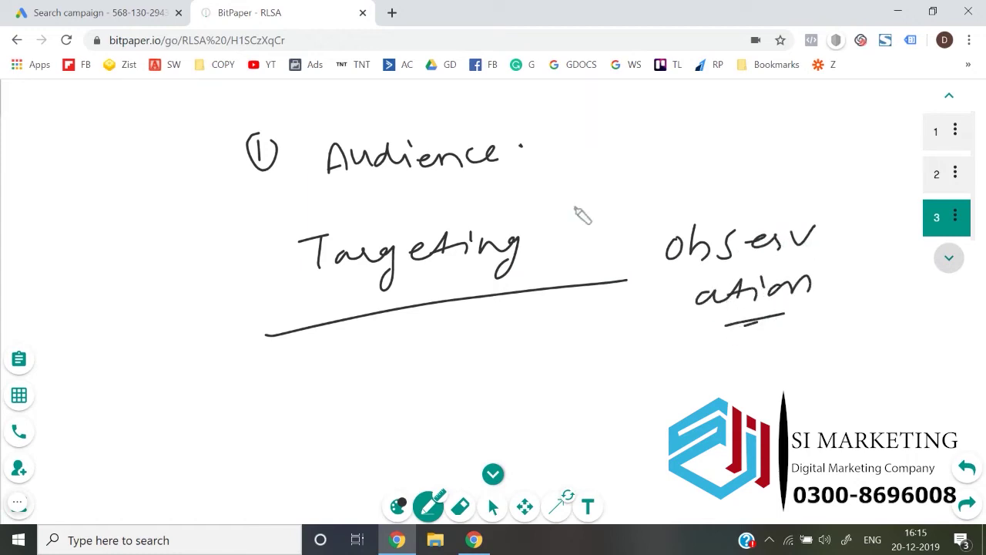
# Check the audience targeting setting in Google Ads, and on the whiteboard handwrite an underlined "Audience" beneath "Targeting"
pyautogui.click(99, 11)
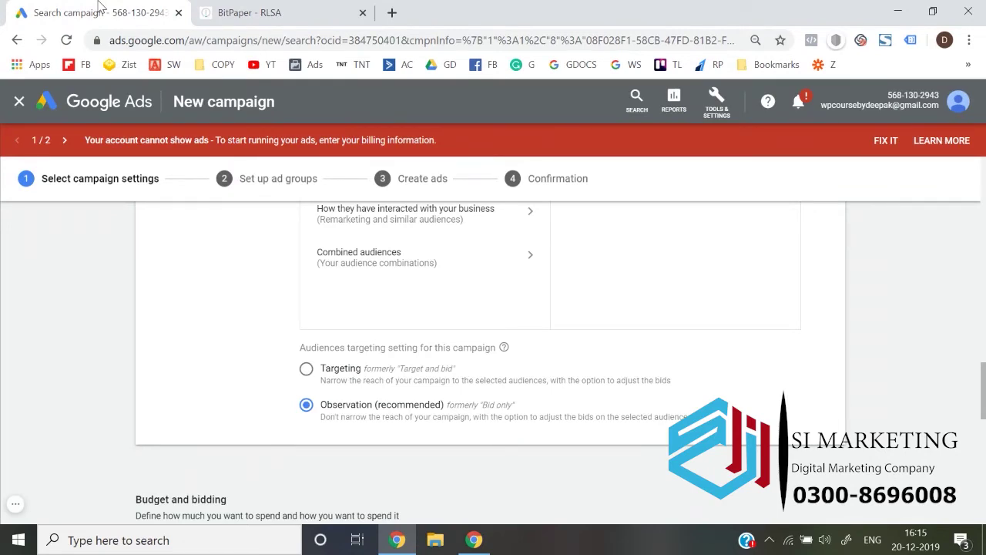
pyautogui.click(282, 9)
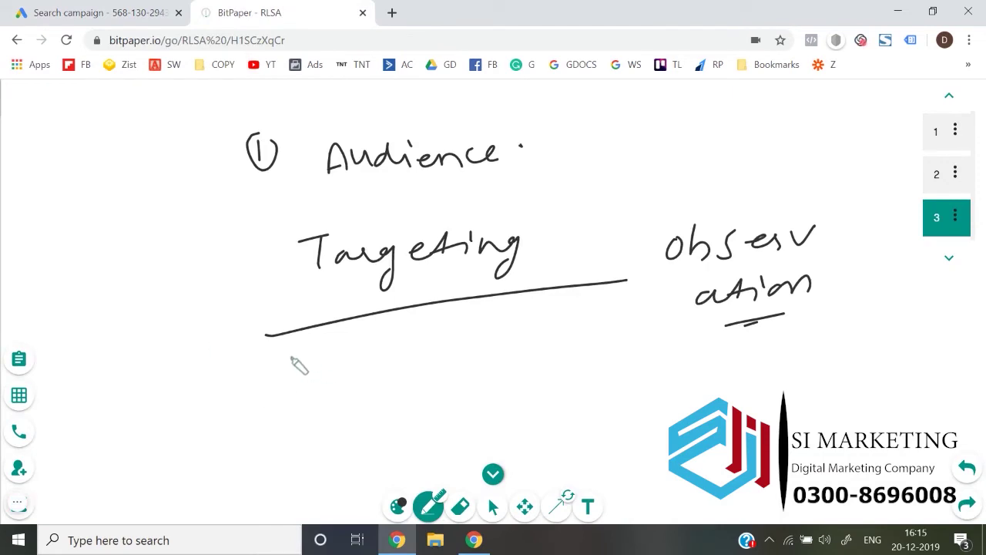
pyautogui.moveTo(221, 389)
pyautogui.mouseDown()
pyautogui.moveTo(238, 367)
pyautogui.moveTo(245, 386)
pyautogui.mouseUp()
pyautogui.moveTo(256, 368)
pyautogui.mouseDown()
pyautogui.moveTo(260, 379)
pyautogui.moveTo(304, 370)
pyautogui.moveTo(361, 381)
pyautogui.moveTo(400, 354)
pyautogui.moveTo(420, 360)
pyautogui.mouseUp()
pyautogui.moveTo(289, 410); pyautogui.dragTo(413, 379)
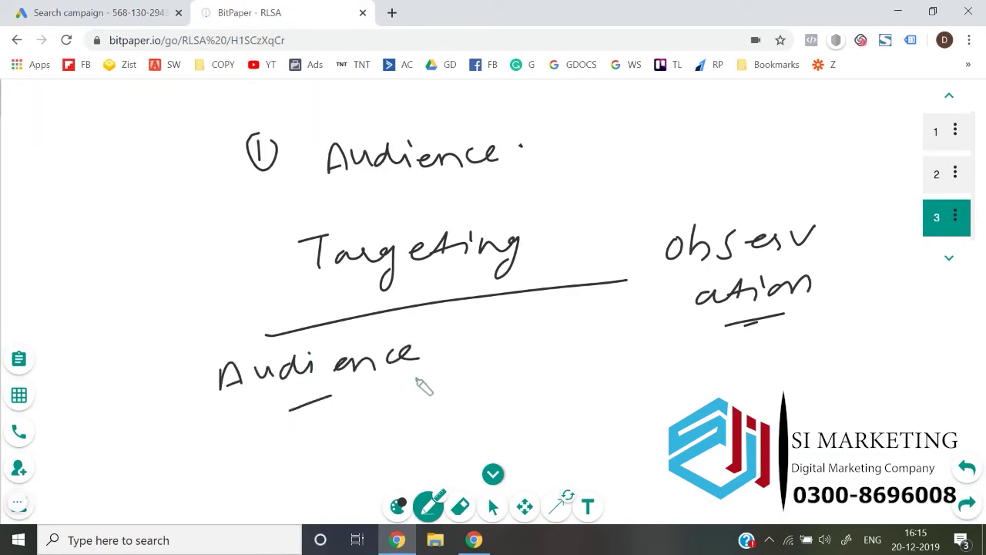
# Add a second underline to the lower "Audience" on the whiteboard, and handwrite an arrow and "visitors" after it
pyautogui.moveTo(337, 401); pyautogui.dragTo(391, 388)
pyautogui.moveTo(453, 348); pyautogui.dragTo(477, 351)
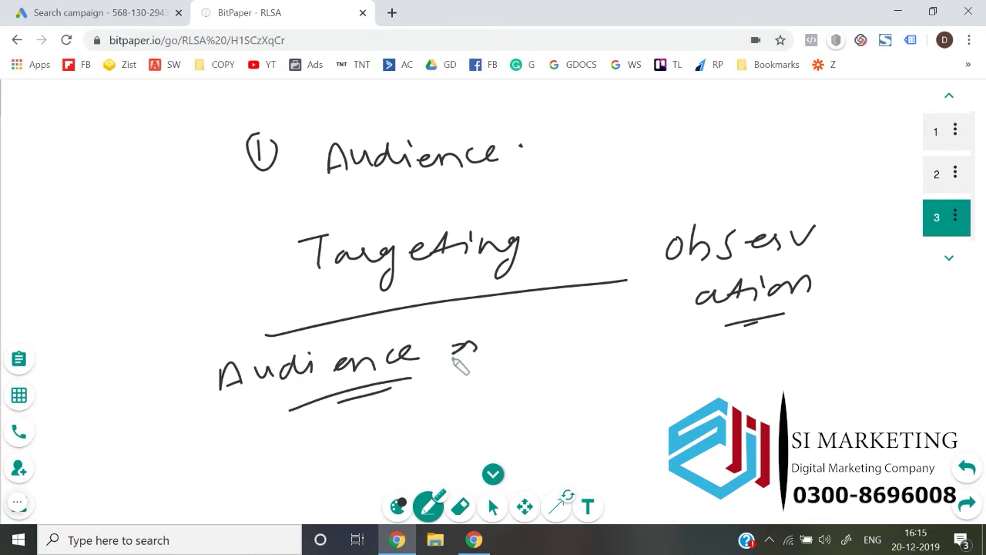
pyautogui.moveTo(496, 329)
pyautogui.mouseDown()
pyautogui.moveTo(516, 330)
pyautogui.moveTo(527, 348)
pyautogui.mouseUp()
pyautogui.moveTo(530, 328); pyautogui.dragTo(616, 339)
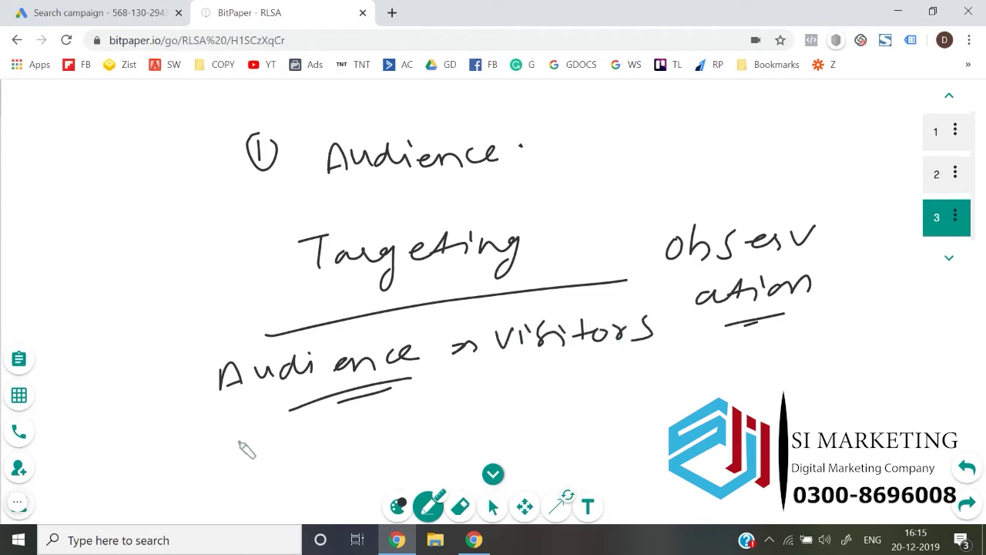
# Handwrite a circled plus sign and "Keyword" beneath "Audience", with lines above and below the word and a dash after it
pyautogui.moveTo(235, 442); pyautogui.dragTo(272, 438)
pyautogui.moveTo(254, 424)
pyautogui.mouseDown()
pyautogui.moveTo(255, 459)
pyautogui.moveTo(267, 420)
pyautogui.mouseUp()
pyautogui.moveTo(334, 413)
pyautogui.mouseDown()
pyautogui.moveTo(335, 444)
pyautogui.moveTo(386, 425)
pyautogui.moveTo(407, 460)
pyautogui.moveTo(428, 430)
pyautogui.mouseUp()
pyautogui.moveTo(479, 416)
pyautogui.mouseDown()
pyautogui.moveTo(505, 400)
pyautogui.moveTo(529, 410)
pyautogui.mouseUp()
pyautogui.moveTo(346, 463); pyautogui.dragTo(571, 414)
pyautogui.moveTo(409, 392); pyautogui.dragTo(532, 375)
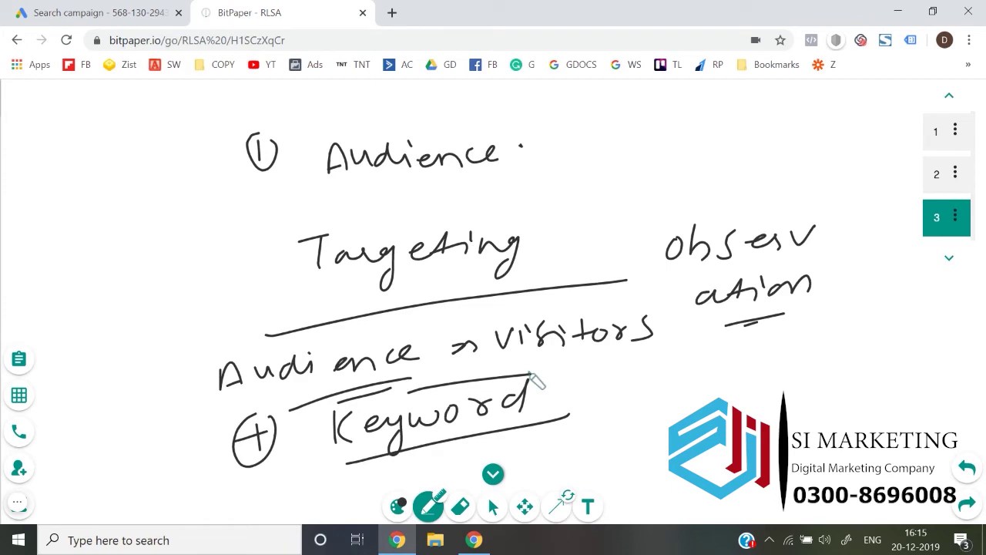
pyautogui.moveTo(539, 401); pyautogui.dragTo(551, 402)
# Check the audience targeting setting in Google Ads, and on the whiteboard tick "visitors" and "Keyword" and bracket both lines together
pyautogui.click(101, 12)
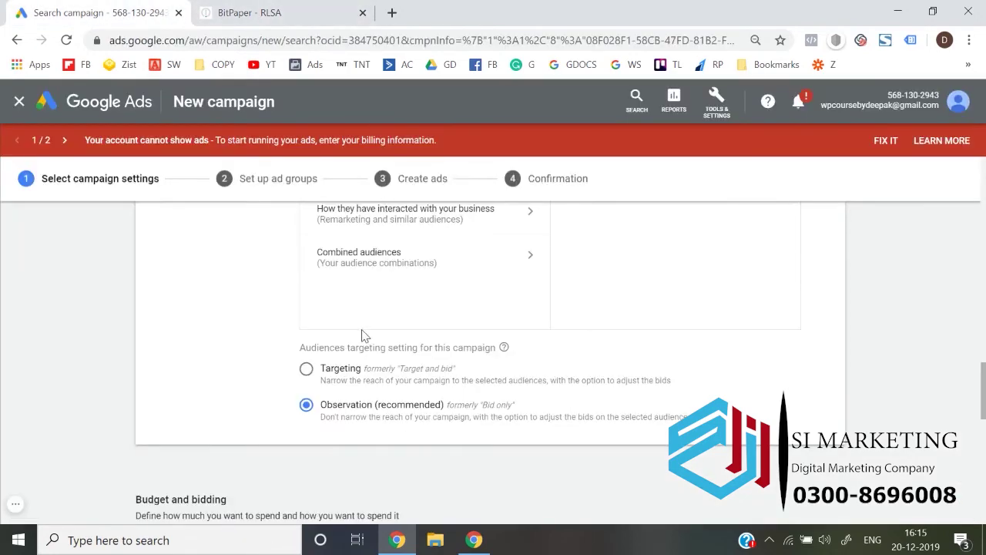
pyautogui.click(202, 9)
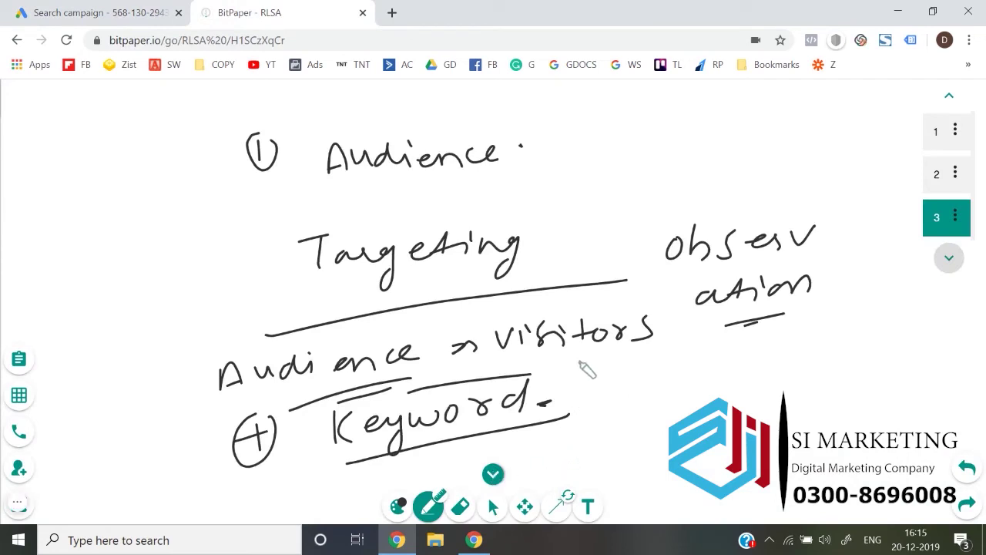
pyautogui.moveTo(583, 356); pyautogui.dragTo(622, 345)
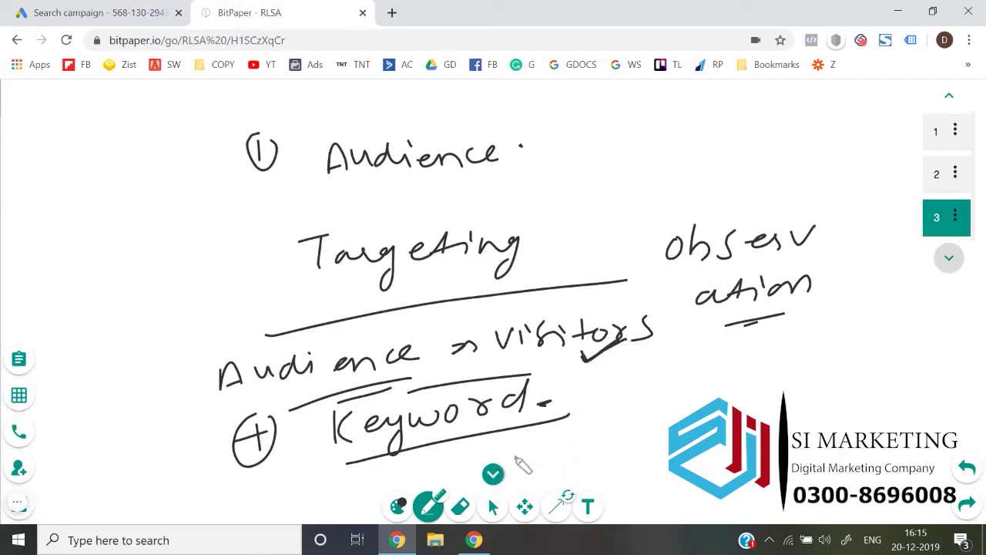
pyautogui.moveTo(522, 430)
pyautogui.mouseDown()
pyautogui.moveTo(570, 420)
pyautogui.moveTo(569, 430)
pyautogui.mouseUp()
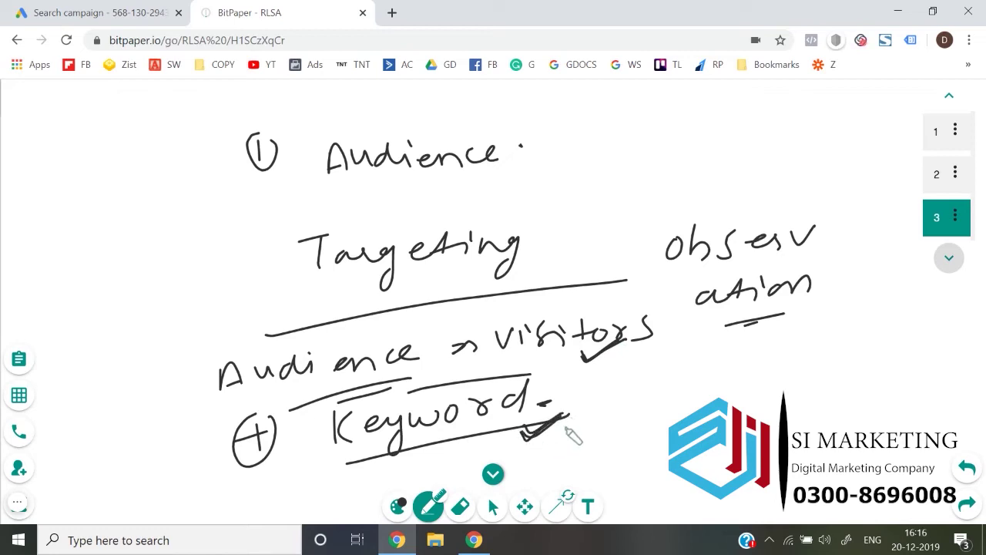
pyautogui.moveTo(202, 377)
pyautogui.mouseDown()
pyautogui.moveTo(179, 383)
pyautogui.moveTo(207, 453)
pyautogui.moveTo(225, 446)
pyautogui.mouseUp()
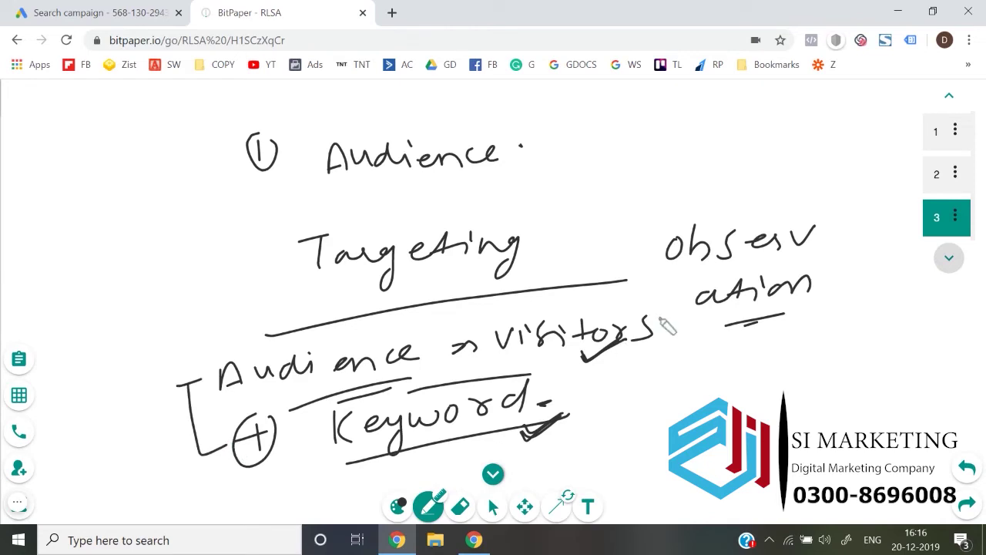
pyautogui.moveTo(655, 311); pyautogui.dragTo(667, 418)
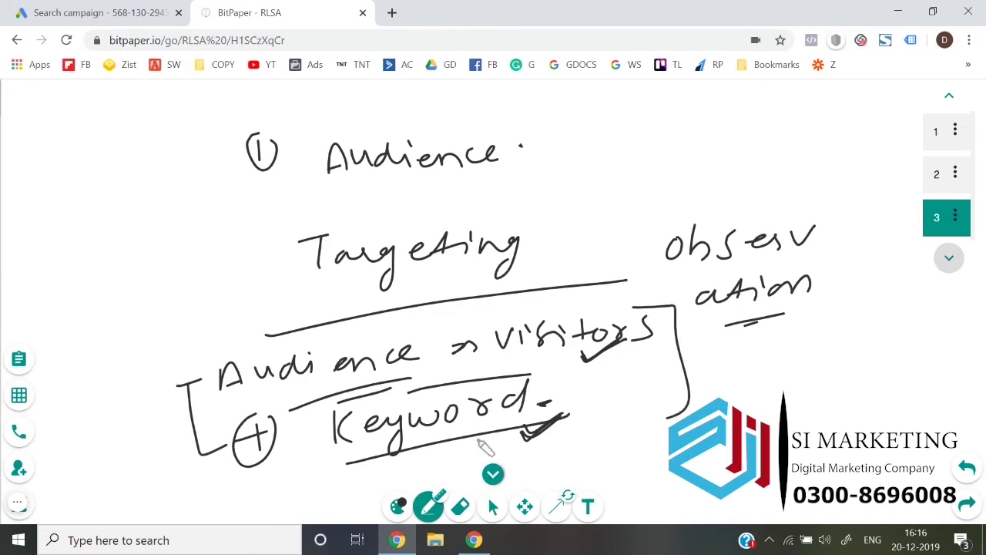
# Draw a line from the bracket toward the observation side and handwrite "Vistors" and "Keyw" beneath "observation"
pyautogui.moveTo(189, 451); pyautogui.dragTo(201, 450)
pyautogui.moveTo(680, 339); pyautogui.dragTo(762, 327)
pyautogui.moveTo(774, 325)
pyautogui.mouseDown()
pyautogui.moveTo(889, 330)
pyautogui.moveTo(873, 343)
pyautogui.mouseUp()
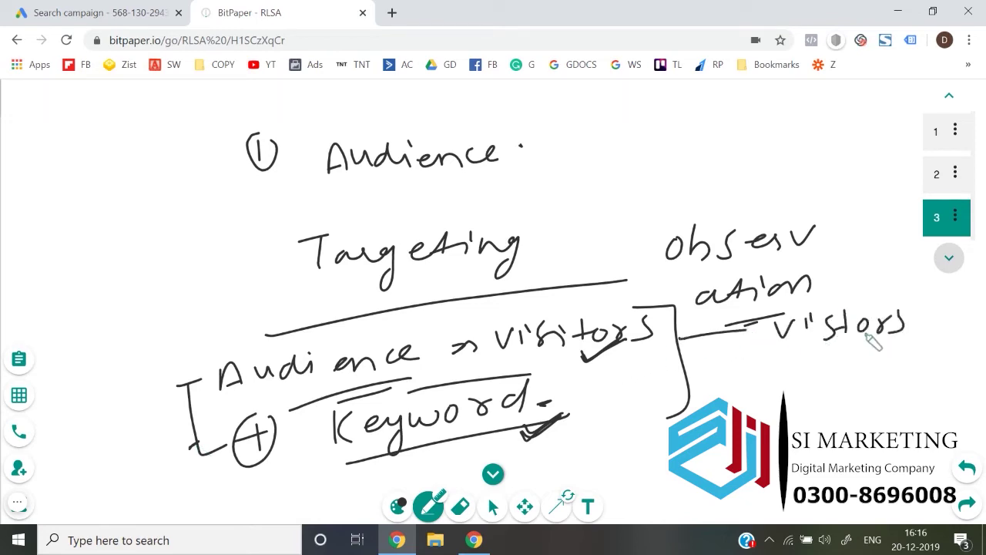
pyautogui.moveTo(789, 385)
pyautogui.mouseDown()
pyautogui.moveTo(792, 417)
pyautogui.moveTo(883, 386)
pyautogui.mouseUp()
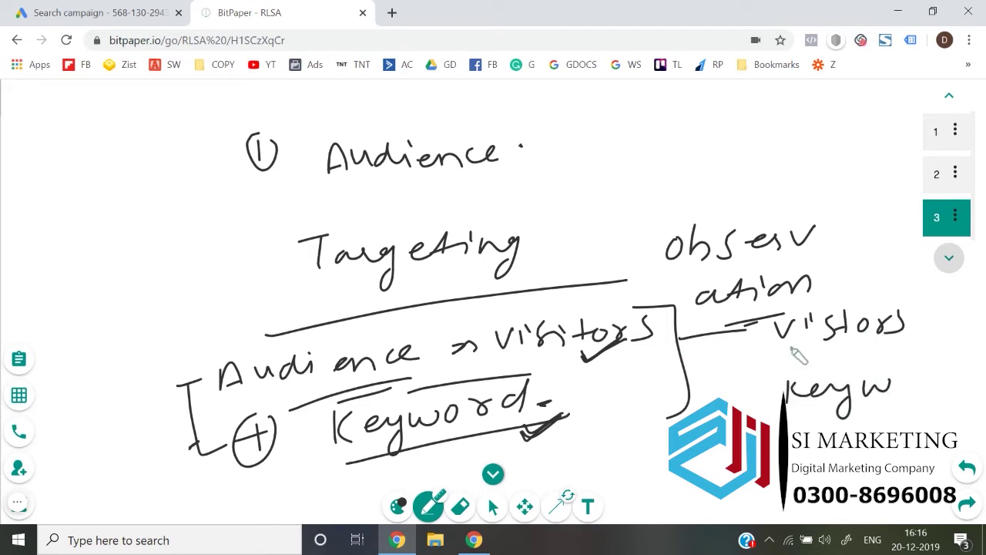
# Underline "Vistors" and "Keyw" below "observation" and write a circled "or" between them
pyautogui.moveTo(765, 345); pyautogui.dragTo(910, 333)
pyautogui.moveTo(779, 353); pyautogui.dragTo(925, 340)
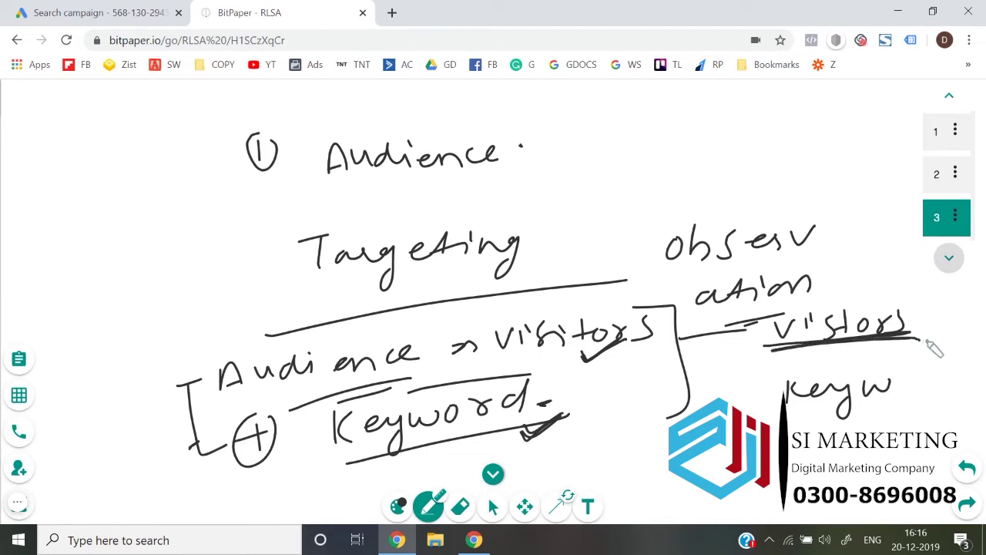
pyautogui.moveTo(788, 409); pyautogui.dragTo(876, 416)
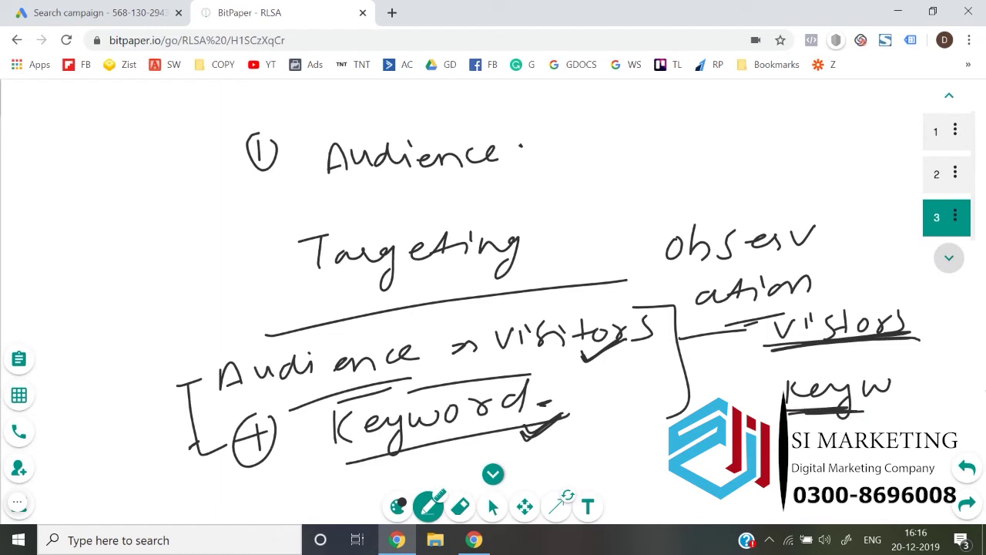
pyautogui.moveTo(848, 362)
pyautogui.mouseDown()
pyautogui.moveTo(839, 374)
pyautogui.moveTo(876, 347)
pyautogui.mouseUp()
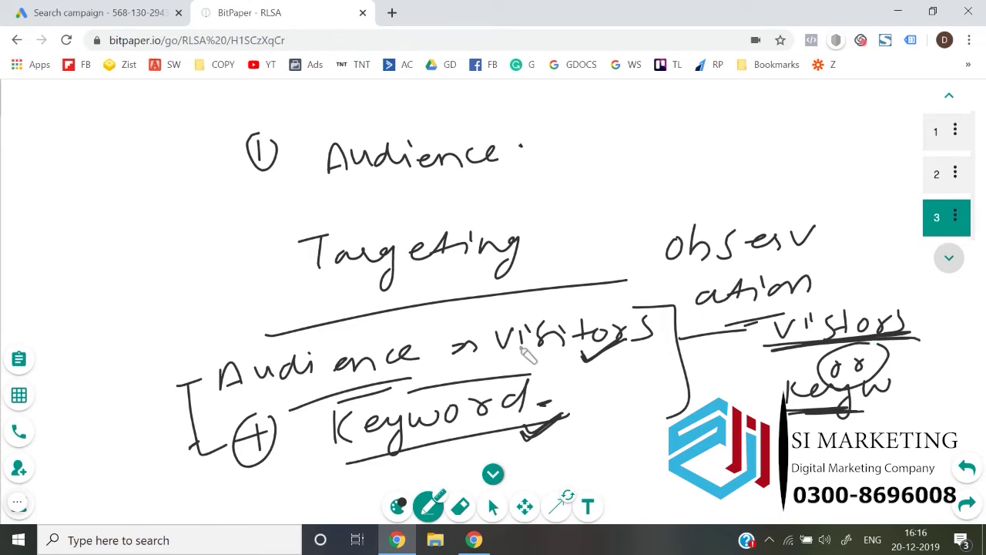
# Underline "visitors" on the targeting side, mark the end of "Keyword", and draw an opening bracket before each word
pyautogui.moveTo(499, 354); pyautogui.dragTo(616, 346)
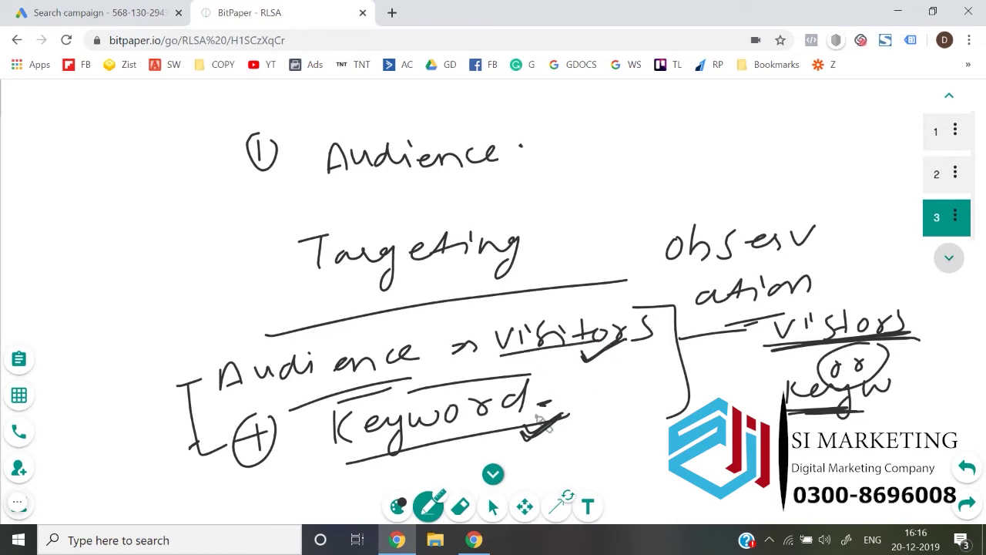
pyautogui.moveTo(537, 409); pyautogui.dragTo(562, 385)
pyautogui.moveTo(482, 311)
pyautogui.mouseDown()
pyautogui.moveTo(483, 358)
pyautogui.moveTo(494, 359)
pyautogui.mouseUp()
pyautogui.moveTo(322, 402)
pyautogui.mouseDown()
pyautogui.moveTo(336, 471)
pyautogui.moveTo(353, 473)
pyautogui.mouseUp()
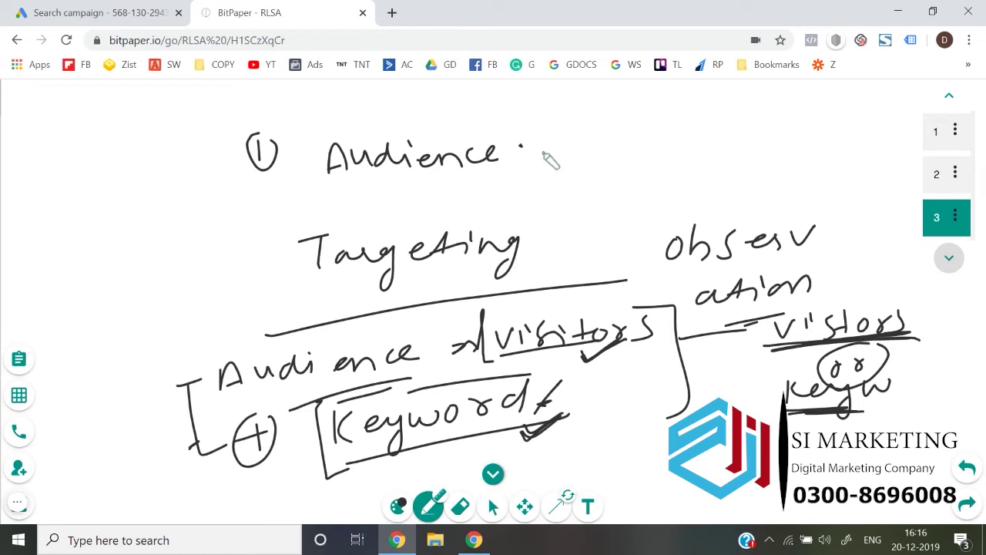
# Draw an arrow beside the top "Audience", underline and circle "Targeting", and draw a dividing line along "observation"
pyautogui.moveTo(543, 195)
pyautogui.mouseDown()
pyautogui.moveTo(564, 129)
pyautogui.moveTo(621, 178)
pyautogui.mouseUp()
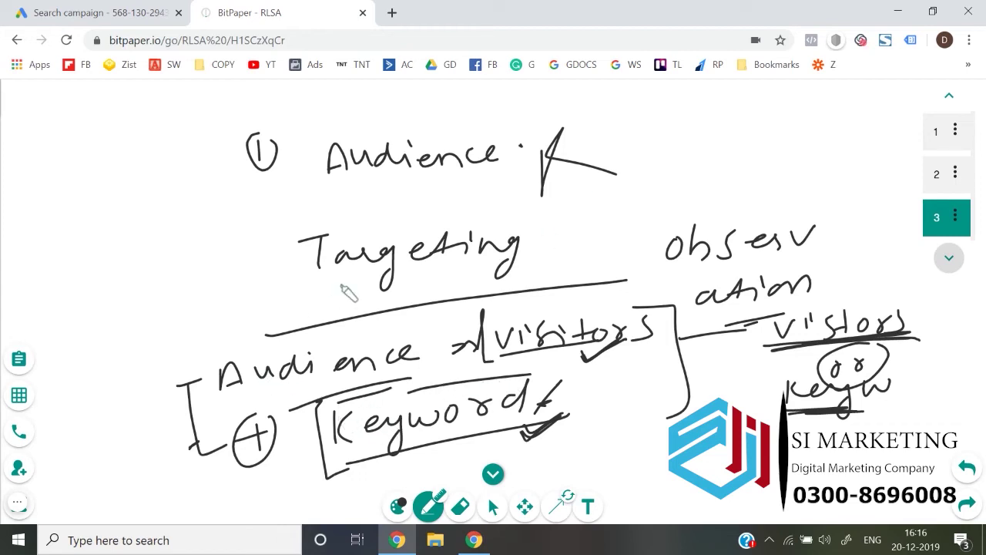
pyautogui.moveTo(341, 284)
pyautogui.mouseDown()
pyautogui.moveTo(584, 260)
pyautogui.moveTo(330, 286)
pyautogui.moveTo(429, 219)
pyautogui.moveTo(435, 281)
pyautogui.moveTo(481, 267)
pyautogui.mouseUp()
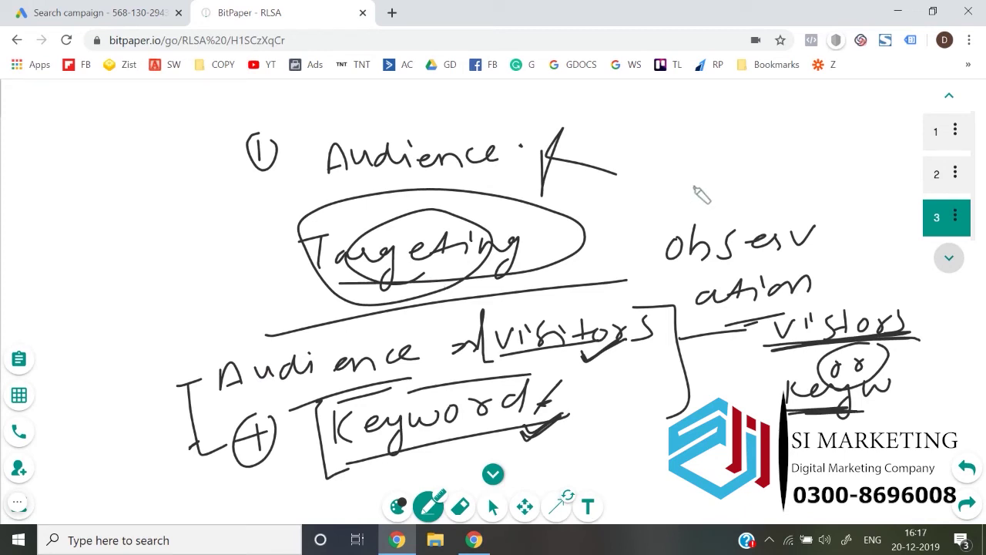
pyautogui.moveTo(732, 176)
pyautogui.mouseDown()
pyautogui.moveTo(661, 220)
pyautogui.moveTo(728, 322)
pyautogui.moveTo(728, 424)
pyautogui.mouseUp()
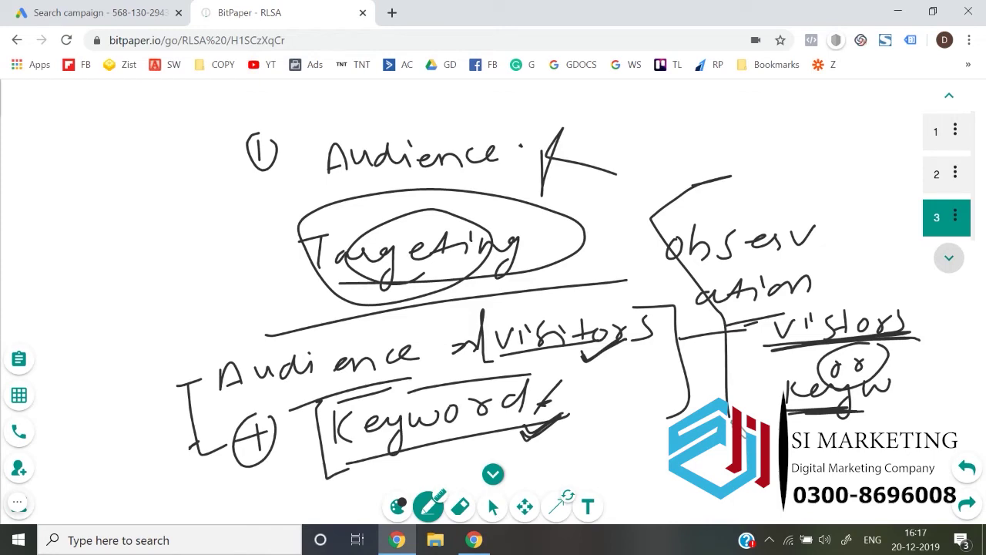
# Switch to Google Ads, set the campaign's audience setting to Targeting, and enter an average daily budget of ₹1000
pyautogui.click(133, 11)
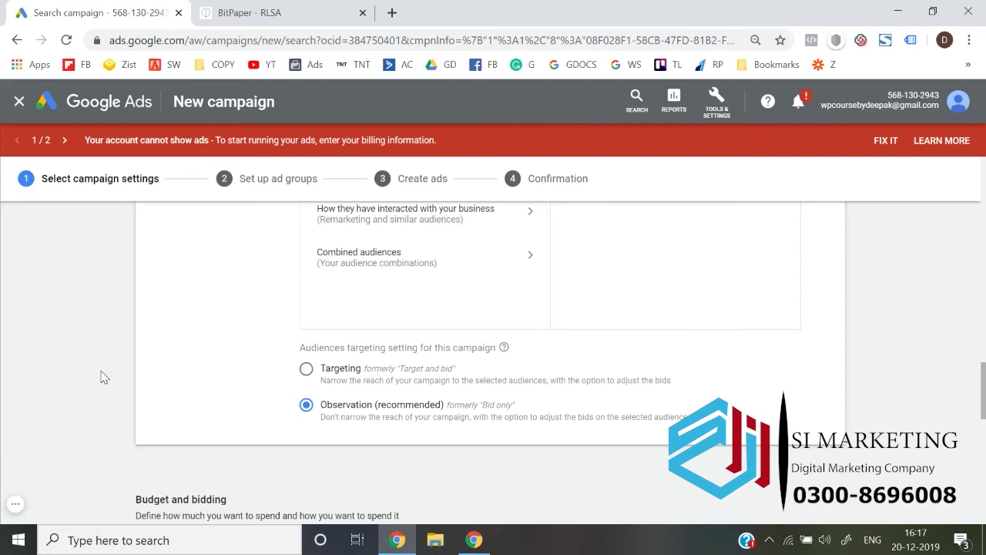
pyautogui.click(307, 373)
pyautogui.scroll(-3, 72, 361)
pyautogui.scroll(-1, 72, 362)
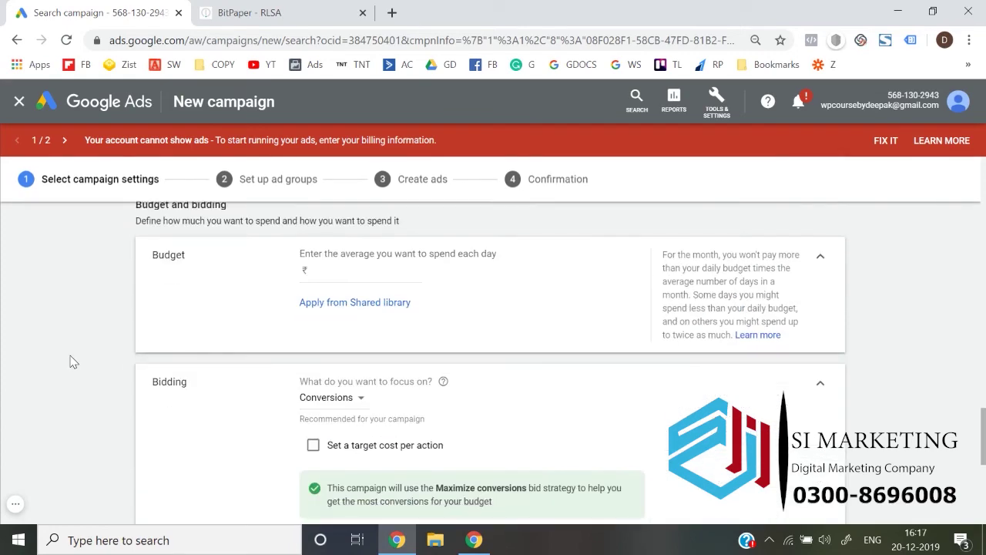
pyautogui.click(340, 276)
pyautogui.write('1000')
pyautogui.click(125, 314)
# Select the bid strategy directly and set it to Manual CPC
pyautogui.scroll(-2, 126, 309)
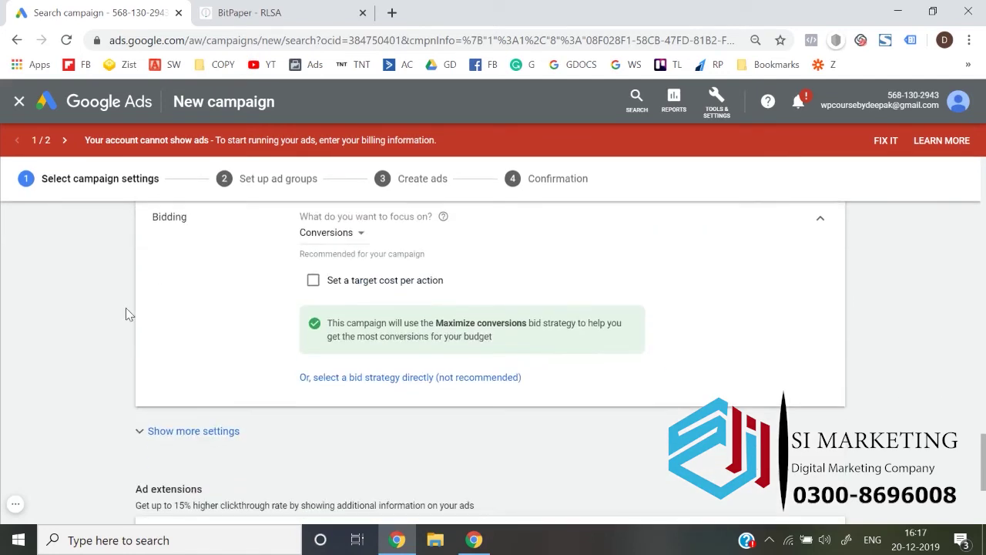
pyautogui.click(346, 237)
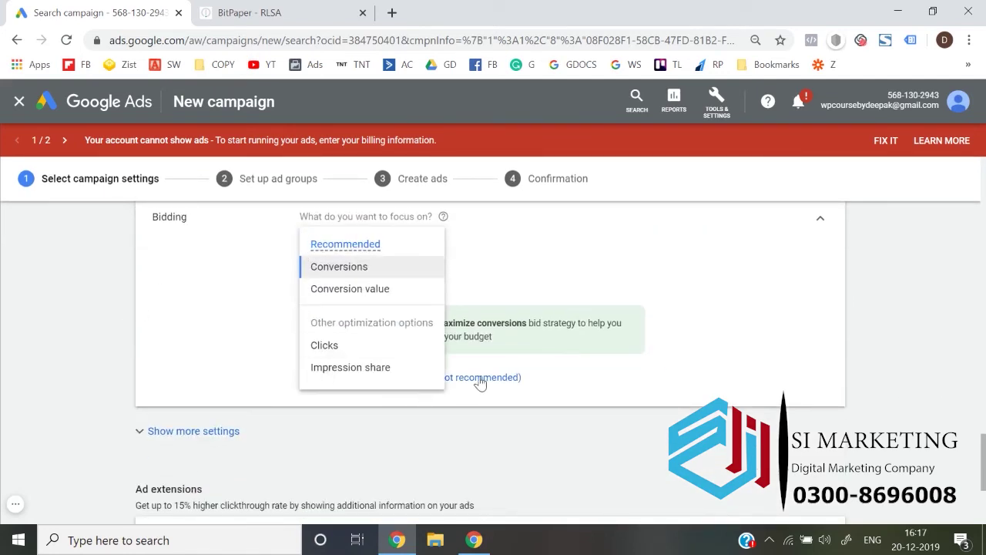
pyautogui.click(481, 381)
pyautogui.click(483, 377)
pyautogui.click(359, 262)
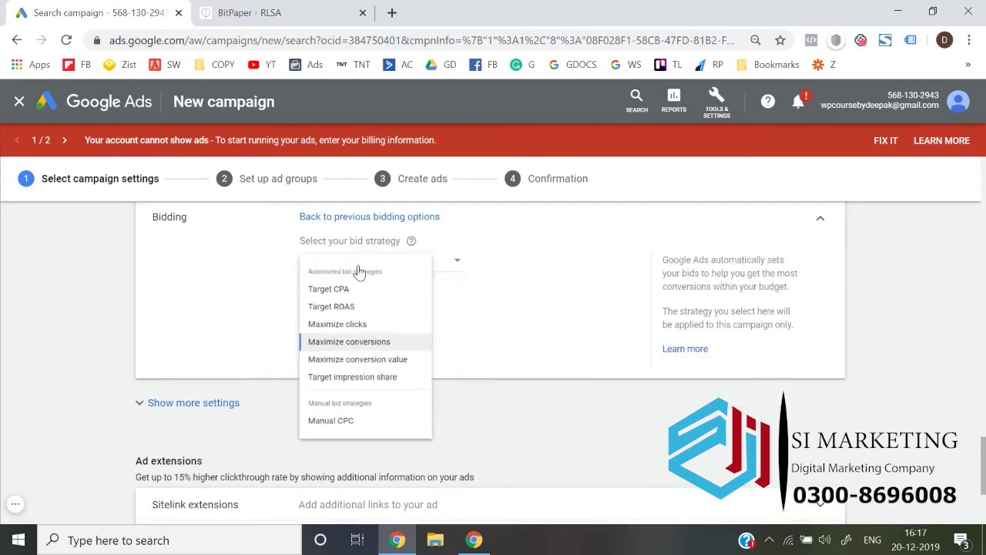
pyautogui.click(327, 460)
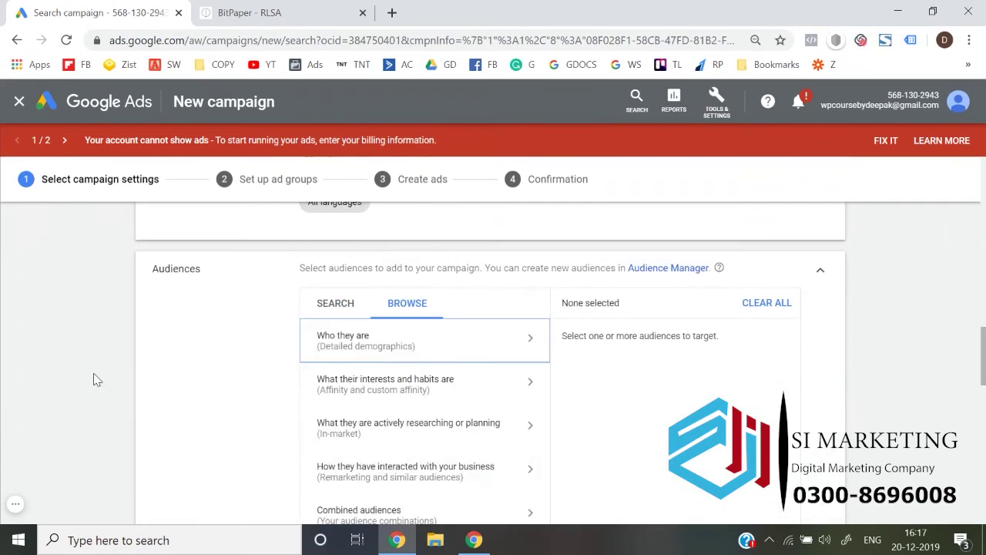
# Add the "All visitors (Google Ads)" website visitors list to the campaign's audiences
pyautogui.scroll(-5, 93, 379)
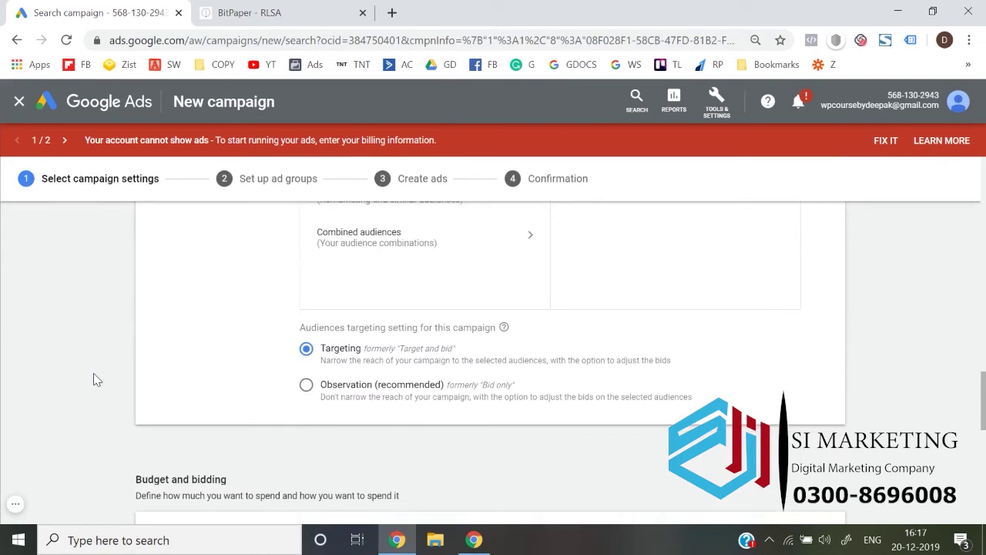
pyautogui.scroll(3, 93, 379)
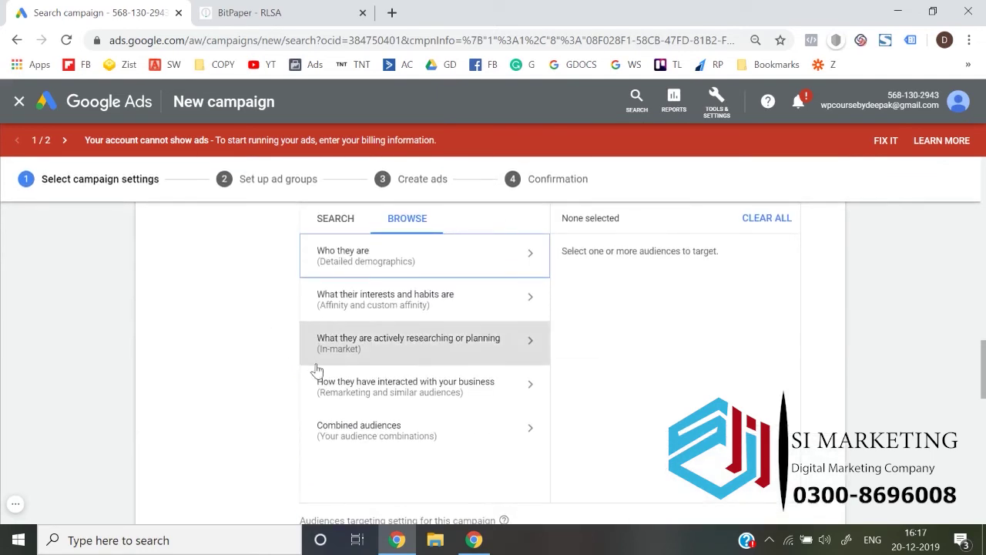
pyautogui.click(384, 394)
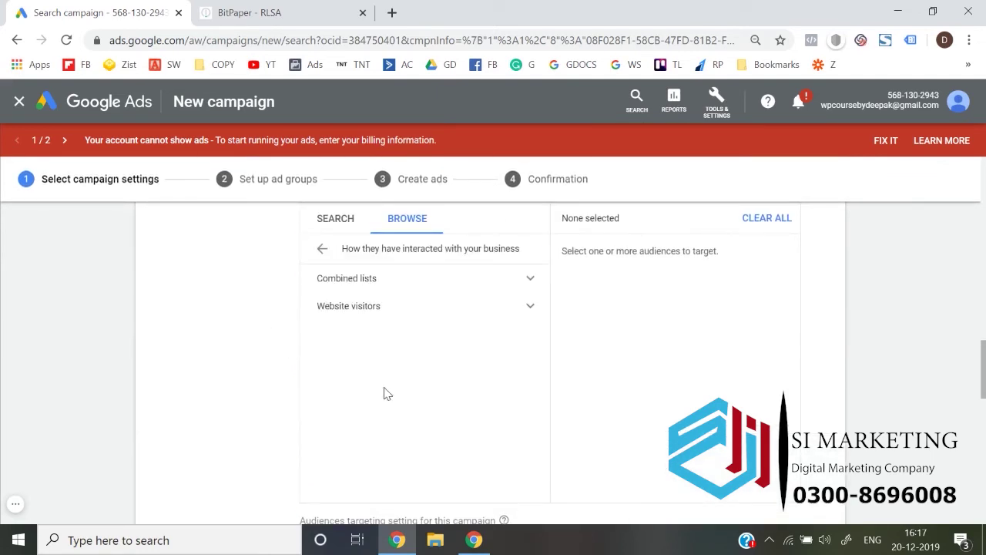
pyautogui.click(406, 311)
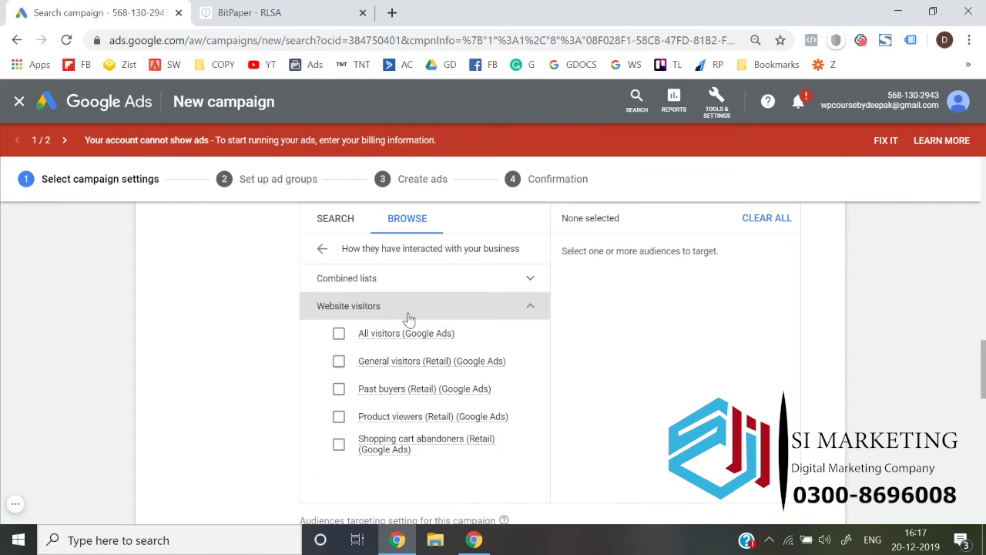
pyautogui.click(339, 334)
# Turn off "Help increase conversions with Enhanced CPC" for the campaign's Manual CPC bidding
pyautogui.scroll(-5, 132, 363)
pyautogui.scroll(-2, 131, 364)
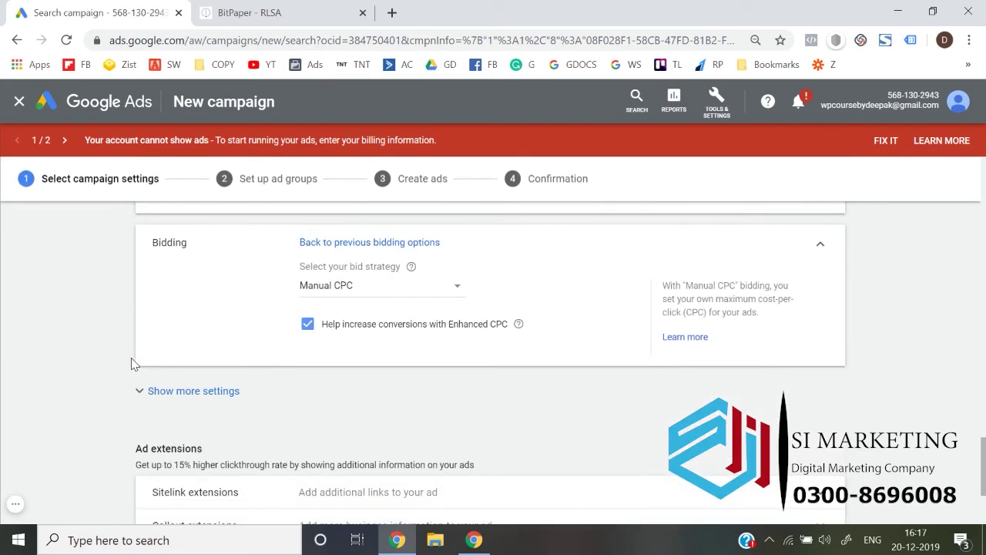
pyautogui.click(307, 324)
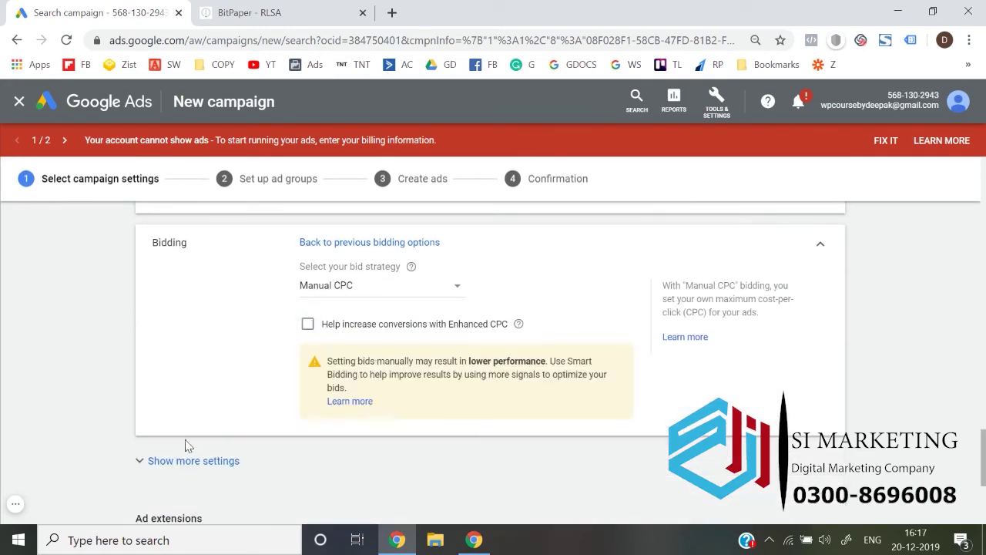
# Look over the additional campaign settings and ad extensions, and save the campaign settings to continue to the ad groups
pyautogui.click(173, 460)
pyautogui.scroll(-2, 80, 418)
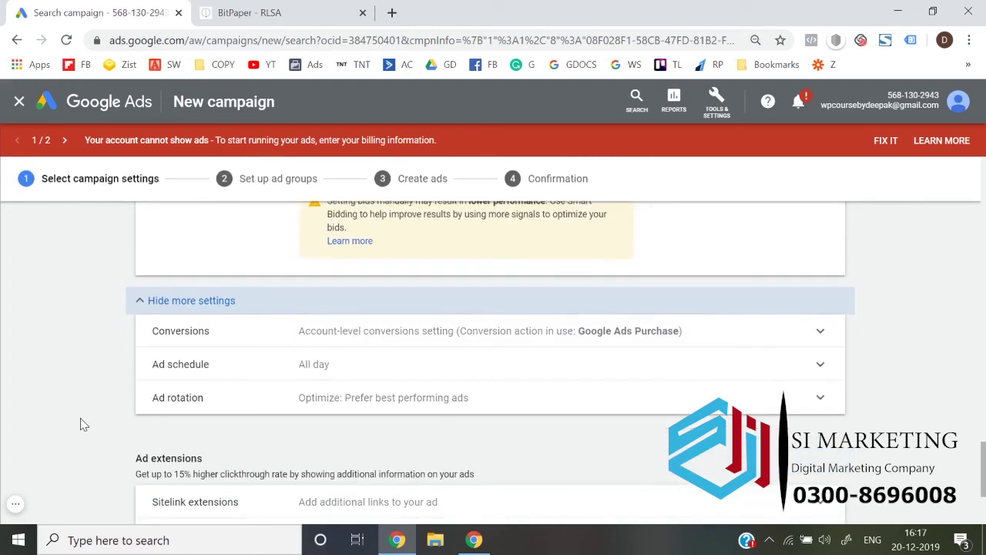
pyautogui.scroll(-3, 80, 417)
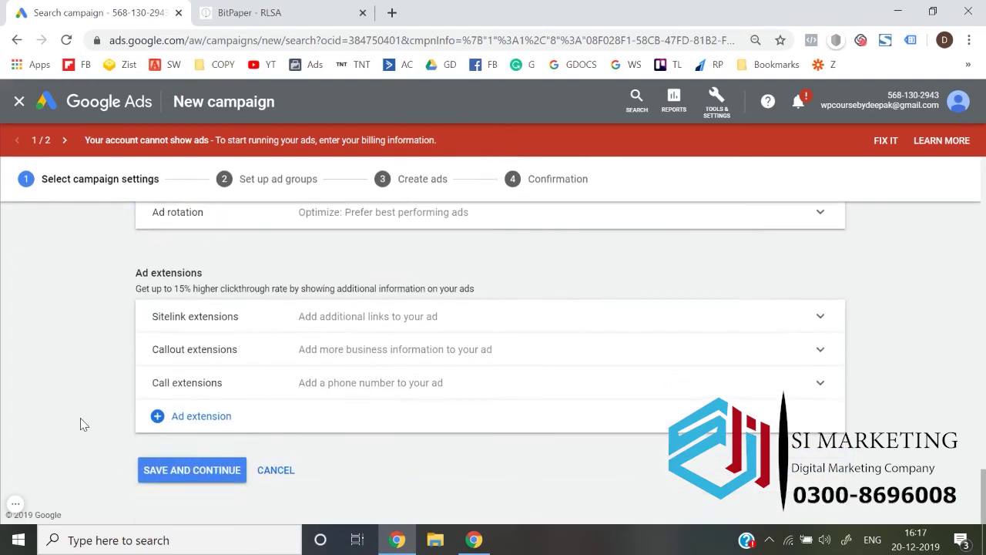
pyautogui.click(184, 479)
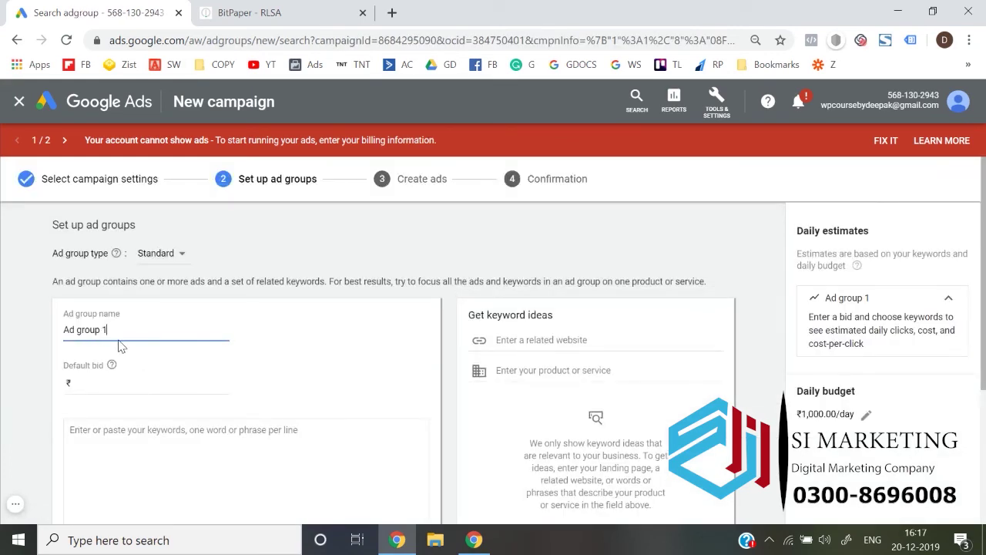
# Name the ad group "Bodybuilding" and set its default bid to ₹34
pyautogui.tripleClick(120, 345)
pyautogui.write('Bodybuilding')
pyautogui.scroll(-1, 117, 346)
pyautogui.click(108, 300)
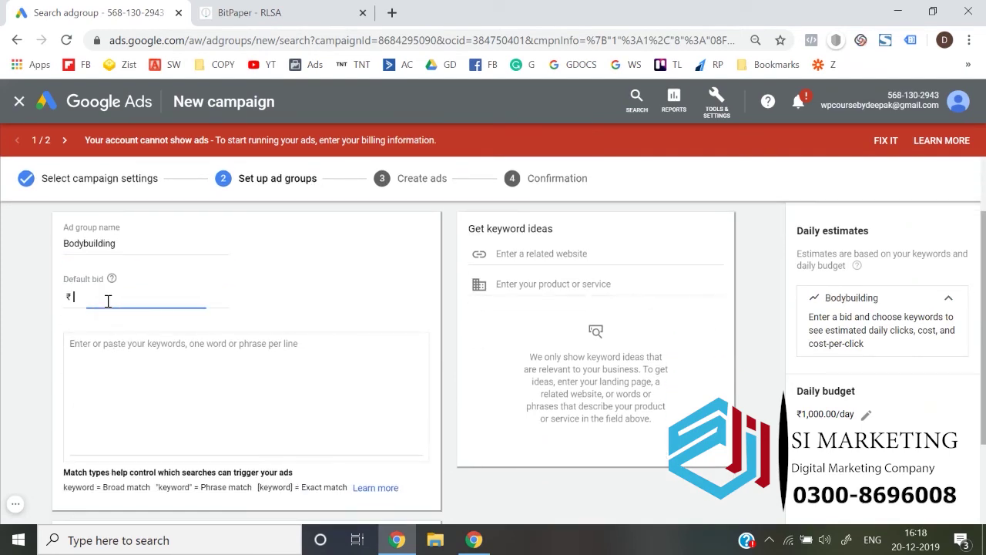
pyautogui.write('34')
# Add the exact match keyword [bodybuilding] to the Bodybuilding ad group
pyautogui.click(100, 355)
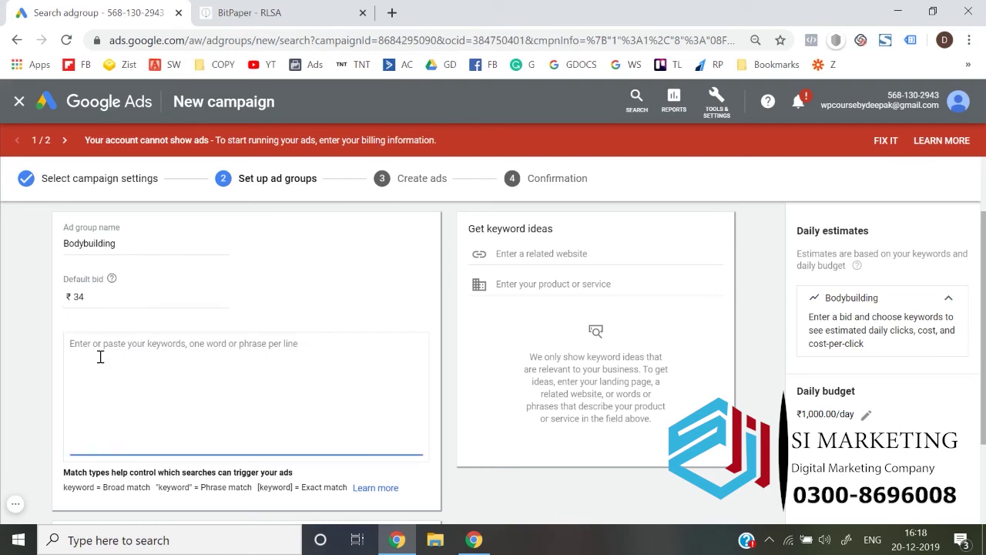
pyautogui.write('[bo')
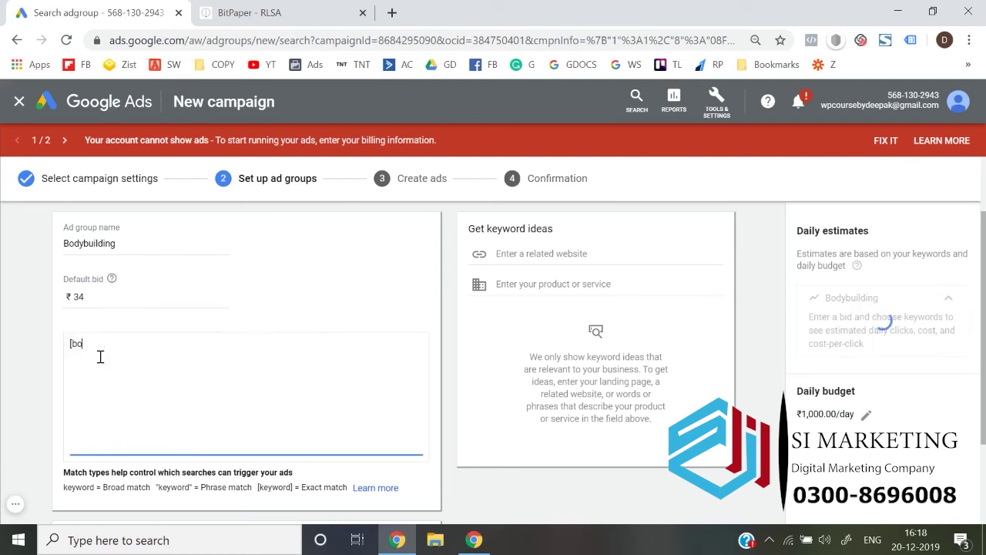
pyautogui.write('dybuilding\\')
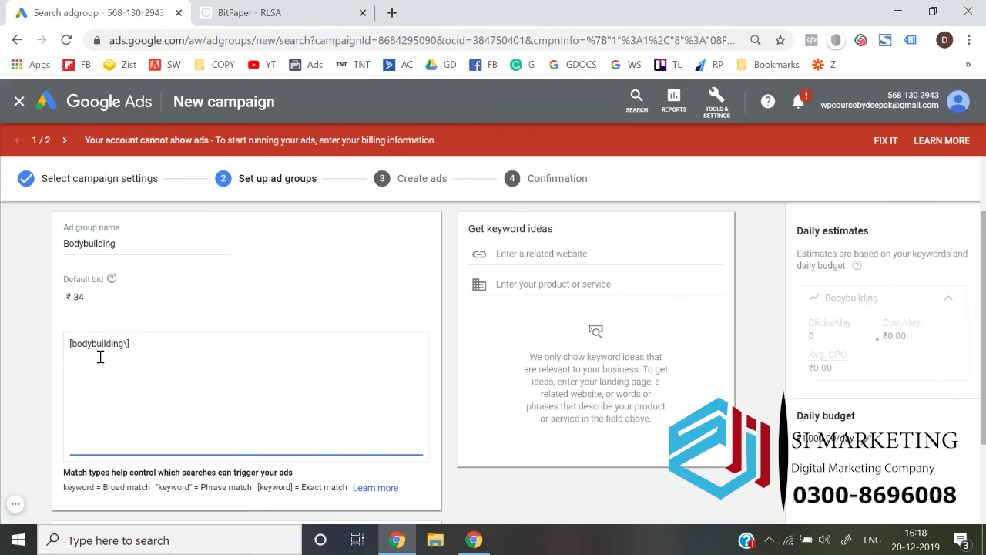
pyautogui.press('BackSpace')
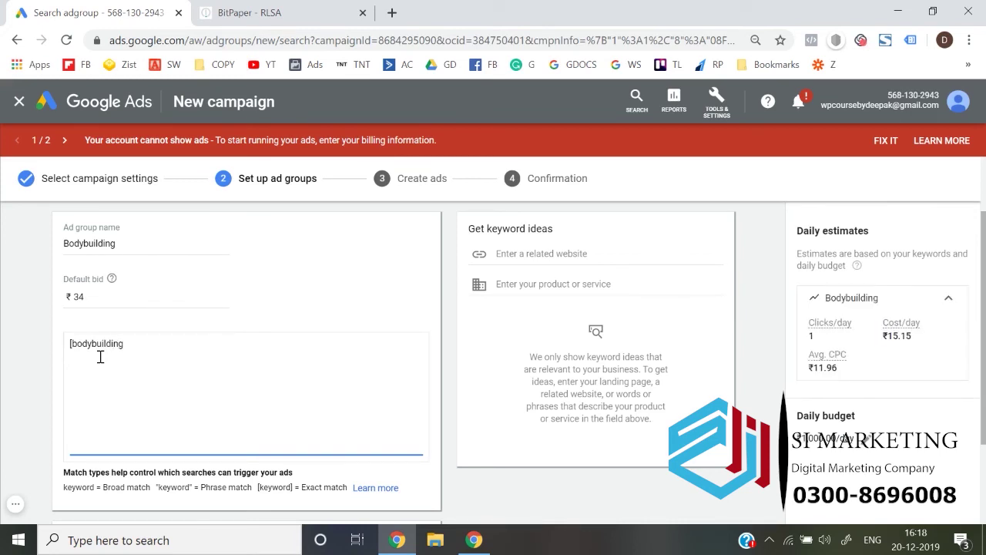
pyautogui.click(9, 371)
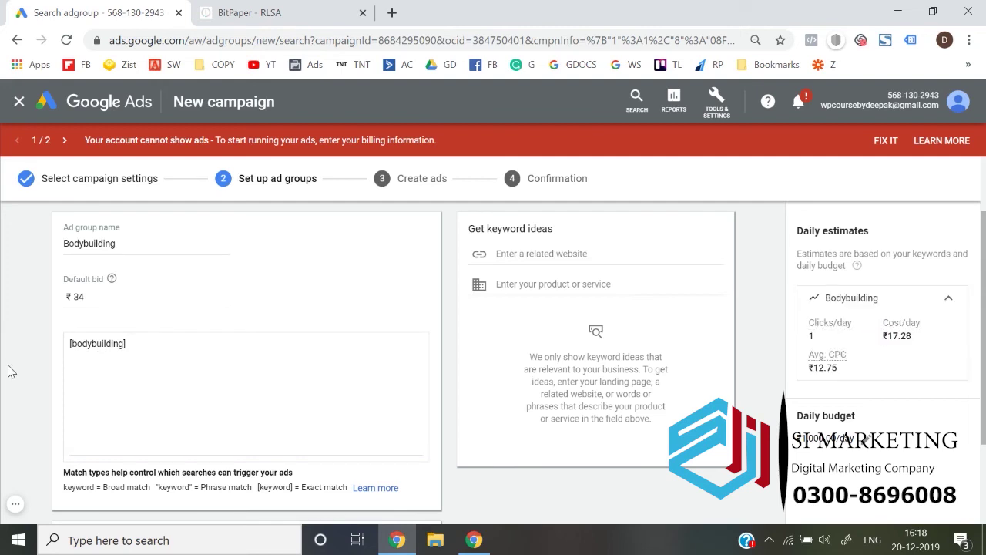
# Review the Bodybuilding ad group's name, bid and keyword, and save it to continue to ad creation
pyautogui.scroll(-2, 9, 371)
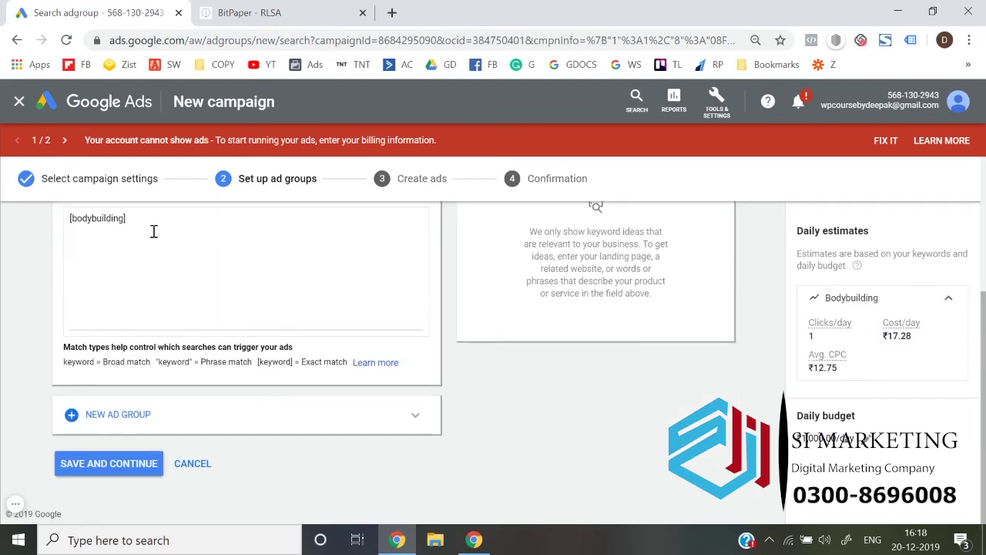
pyautogui.scroll(1, 130, 228)
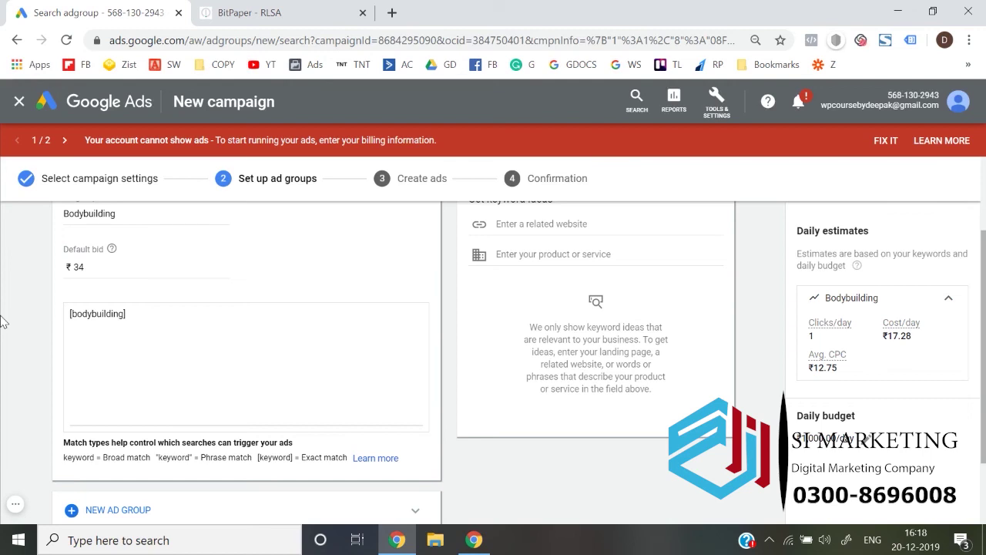
pyautogui.scroll(1, 1, 321)
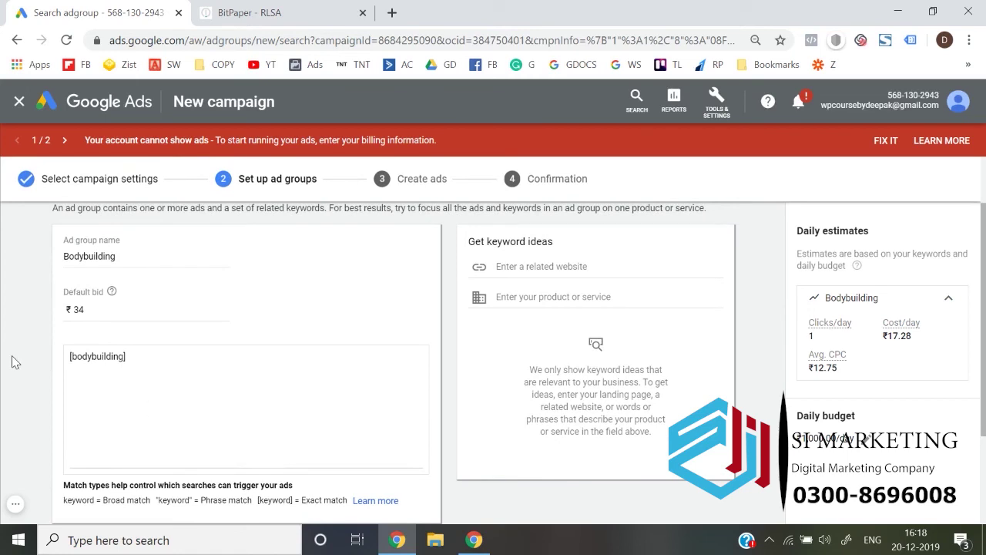
pyautogui.scroll(-2, 11, 363)
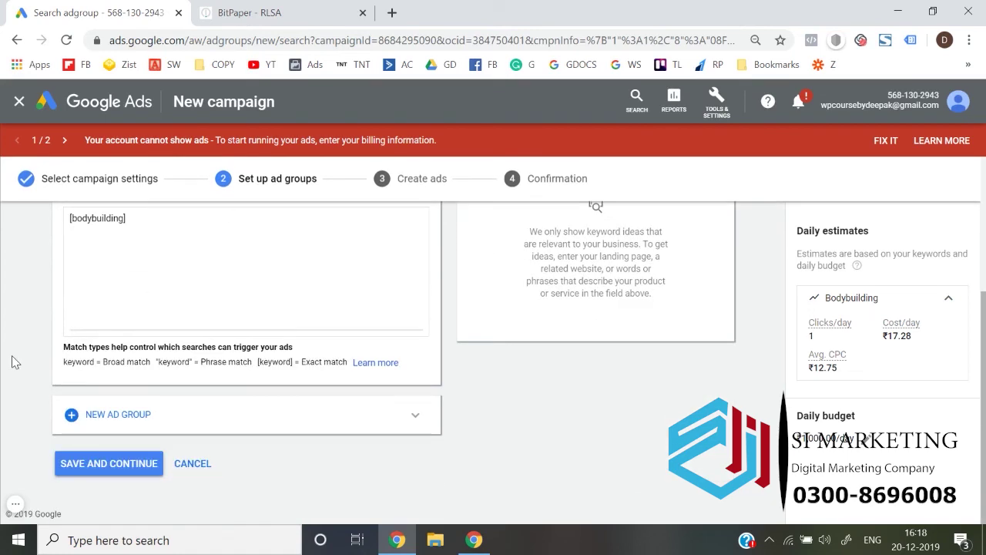
pyautogui.click(90, 471)
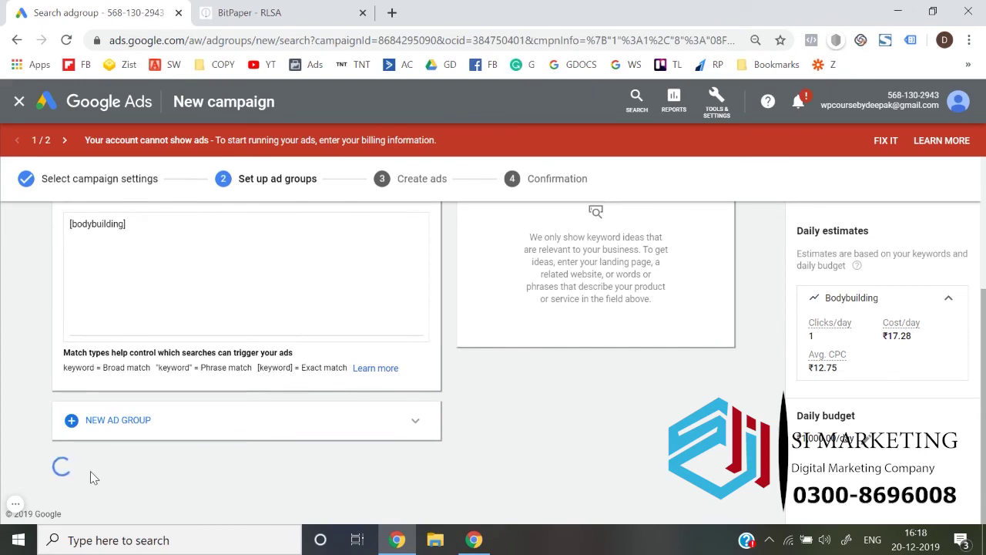
# Look over the new text ad form, check the Targeting versus Observation notes on the BitPaper whiteboard, and return to Google Ads
pyautogui.scroll(4, 185, 384)
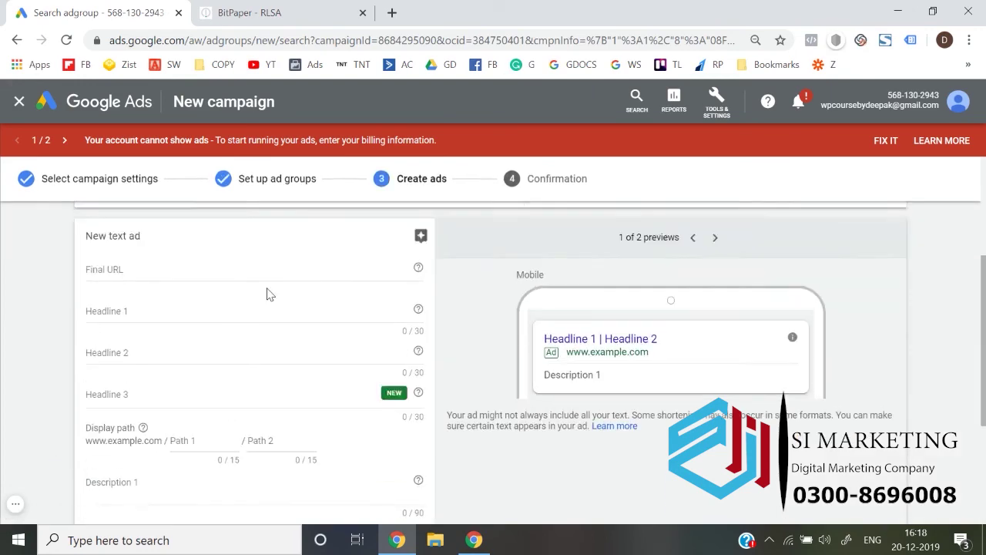
pyautogui.scroll(-2, 131, 391)
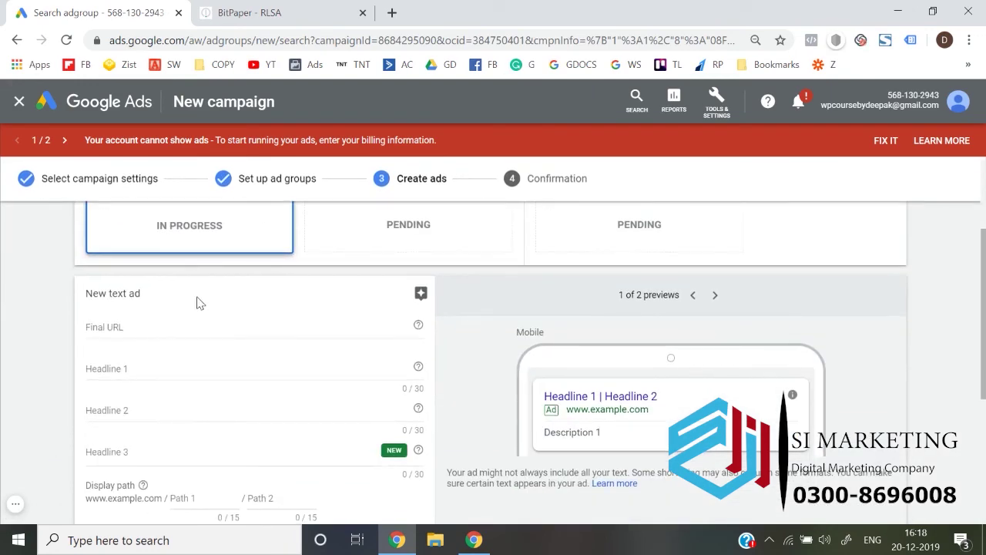
pyautogui.scroll(-4, 169, 411)
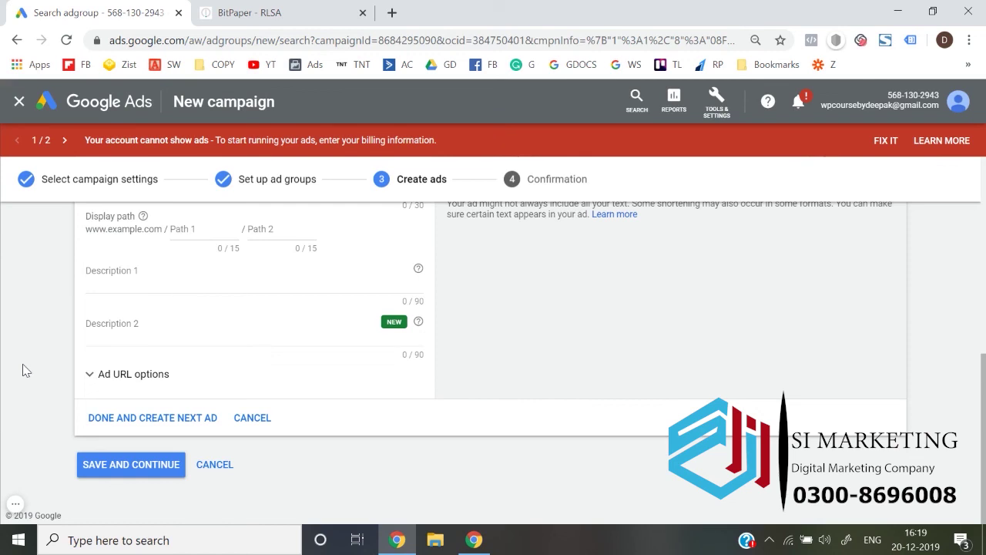
pyautogui.click(351, 11)
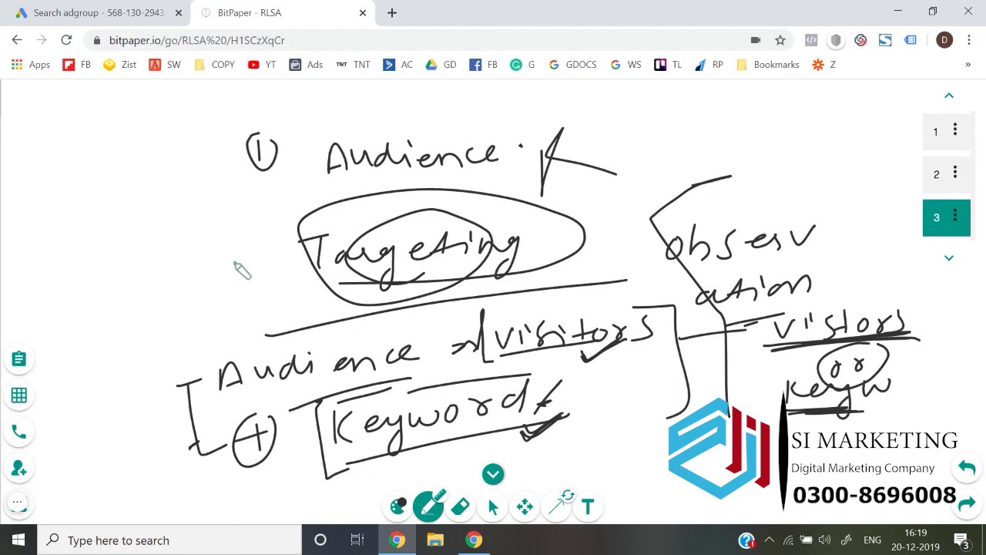
pyautogui.click(100, 12)
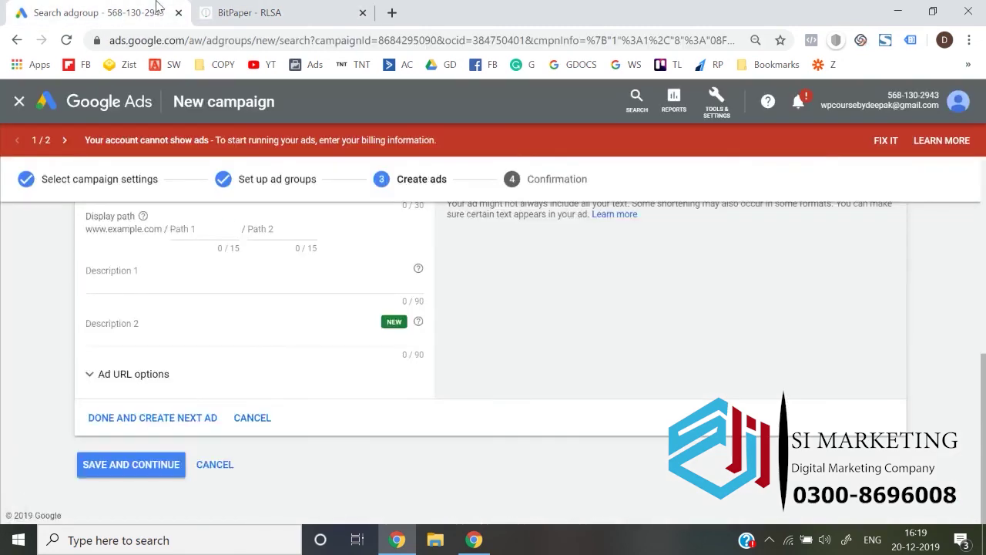